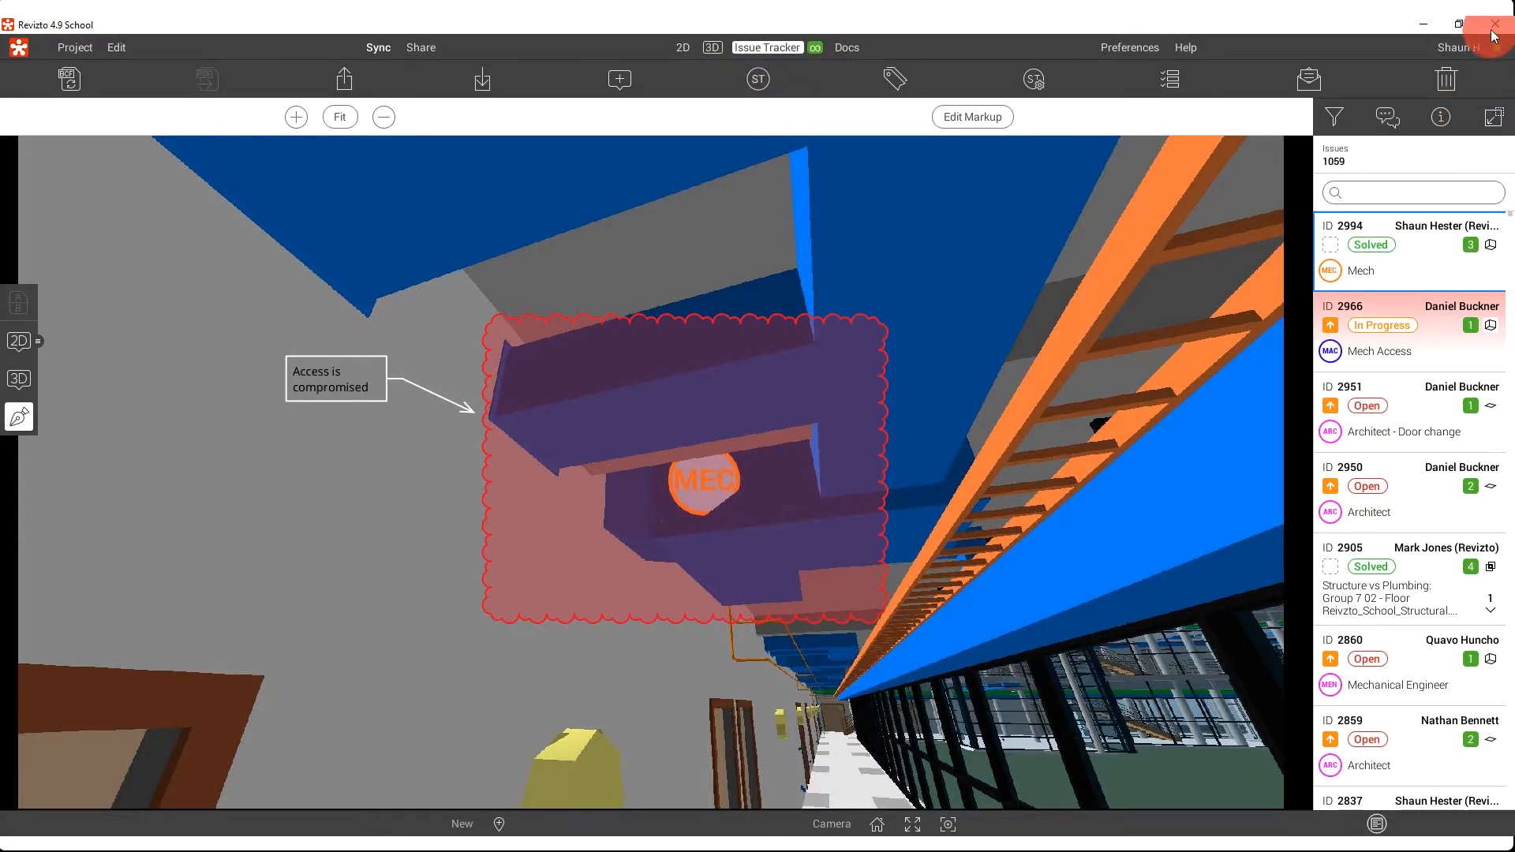
# Expand the issue tracker to its full layout and apply a custom filter that keeps only issues of type Clash
pyautogui.click(1494, 118)
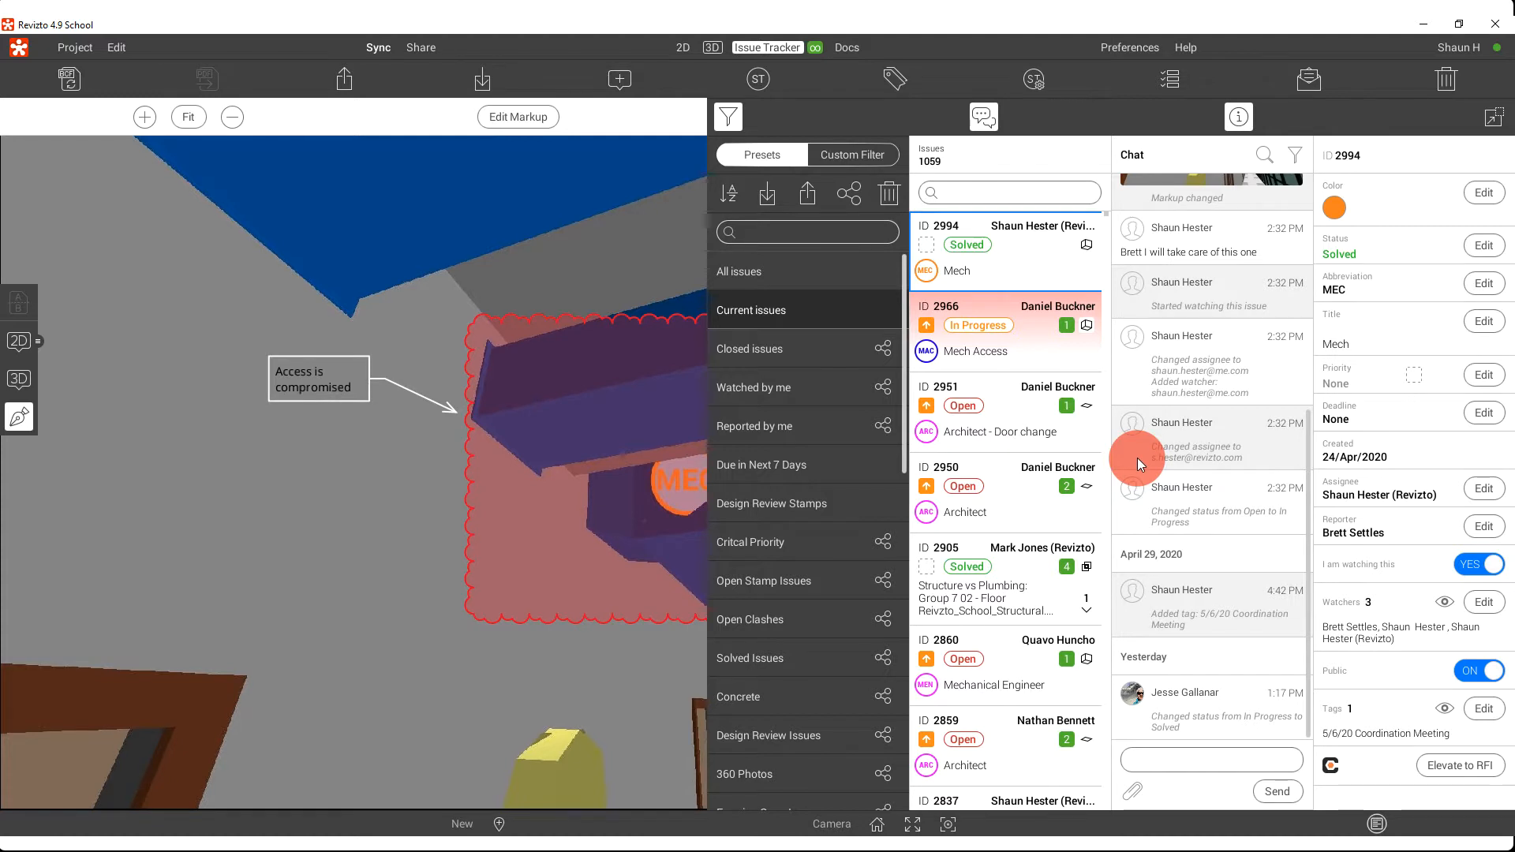
pyautogui.click(868, 158)
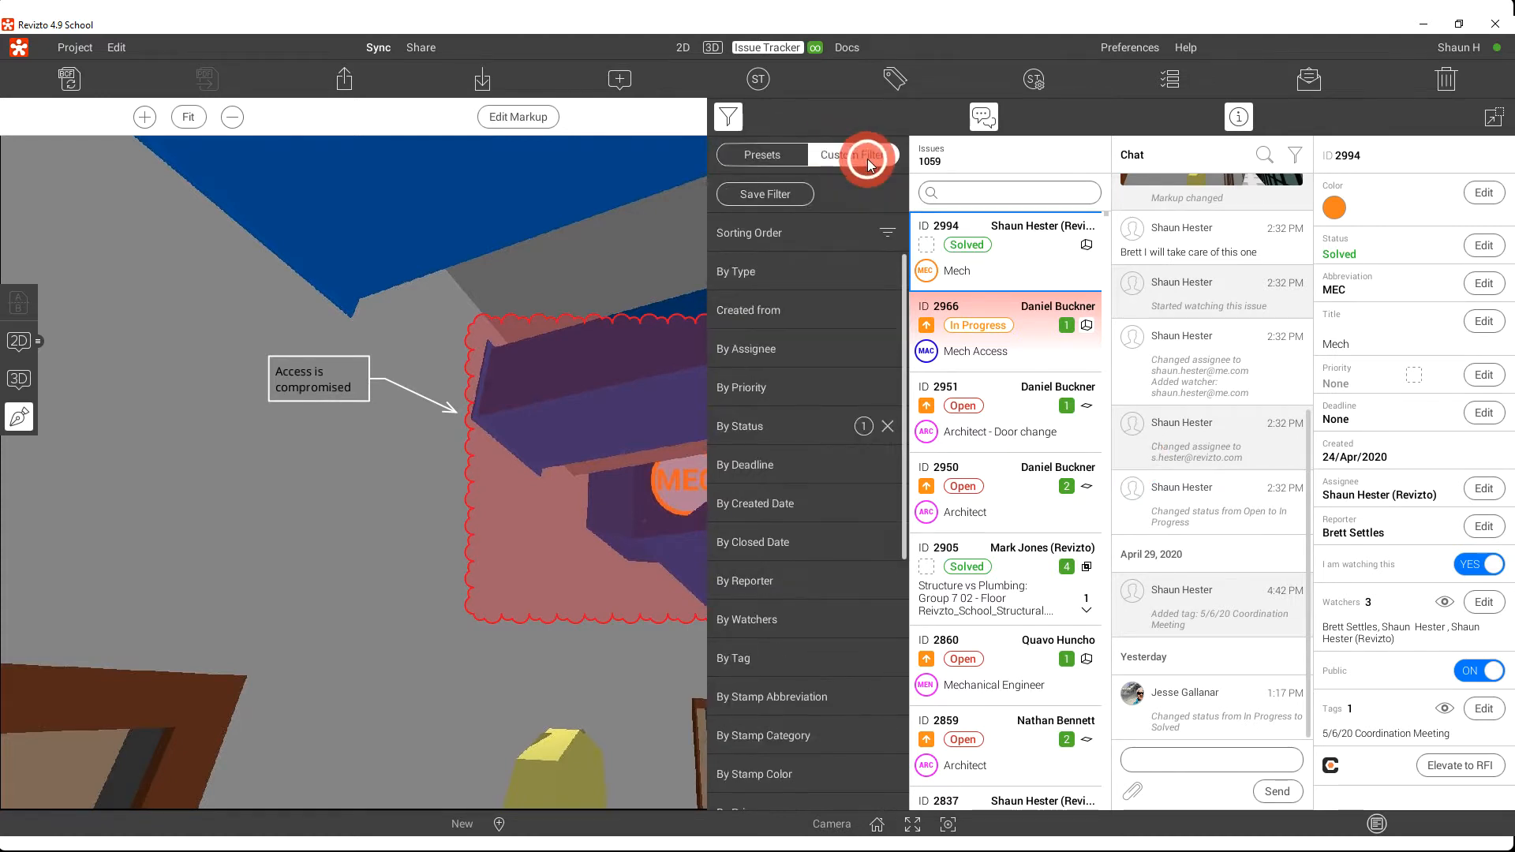
pyautogui.click(780, 275)
pyautogui.click(748, 312)
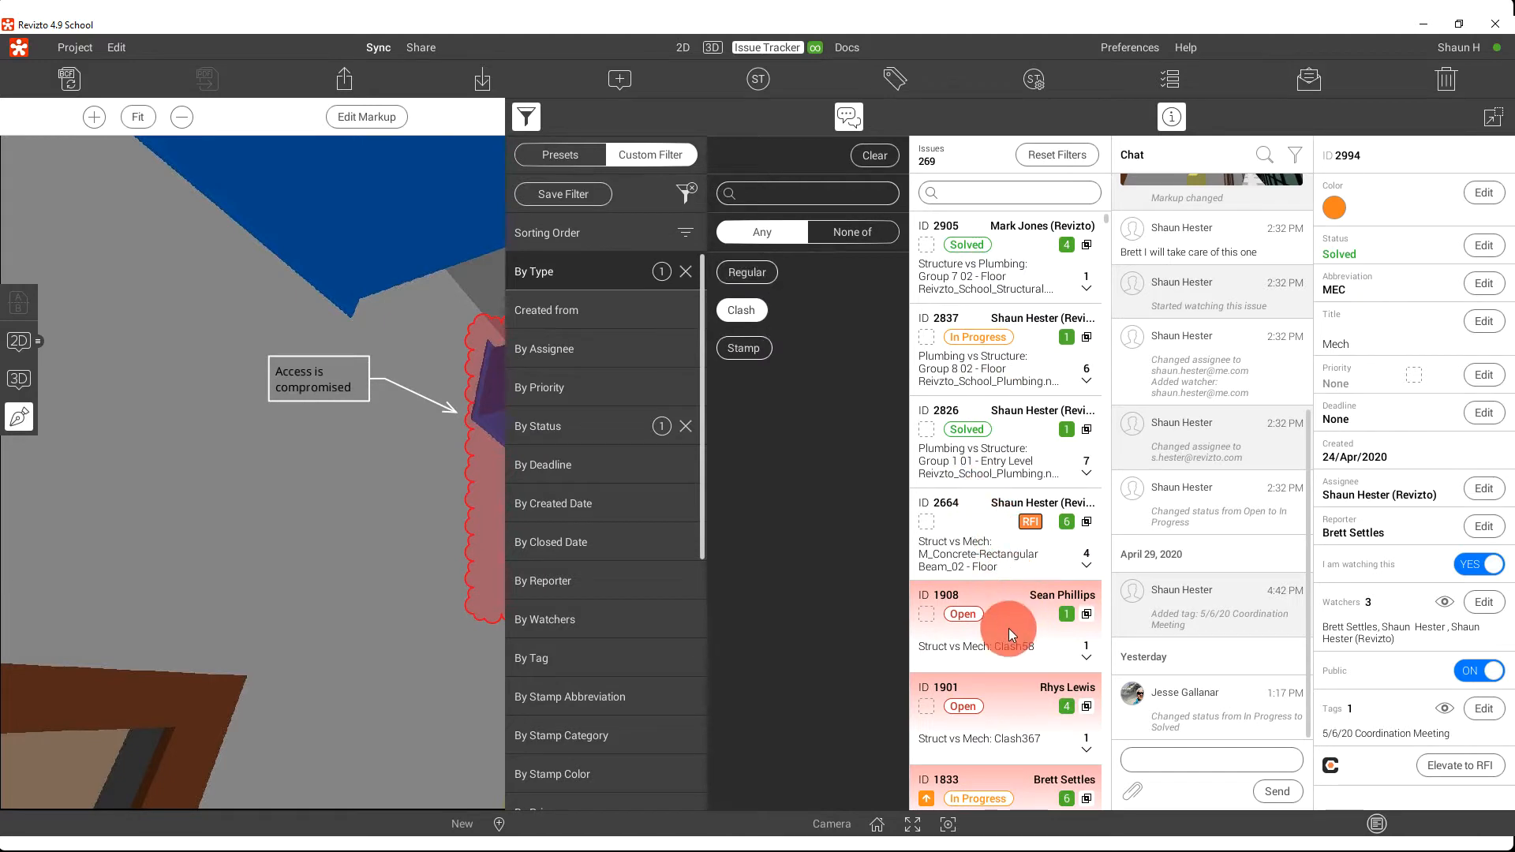
# Open clash issues 1908 and 2664 to view their markups and details
pyautogui.click(1008, 628)
pyautogui.scroll(-2, 1007, 624)
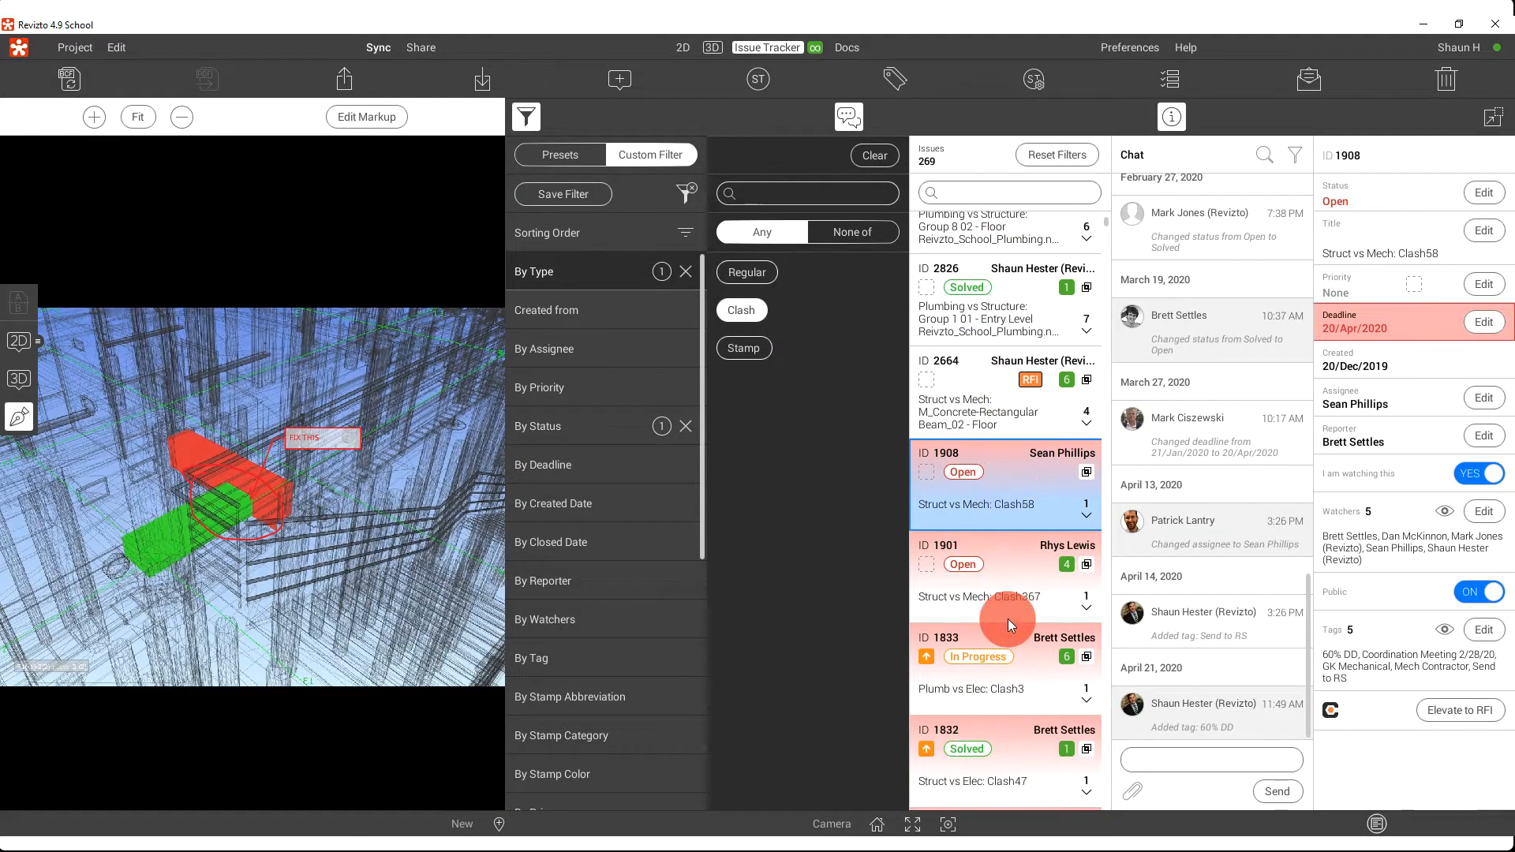
pyautogui.click(1010, 415)
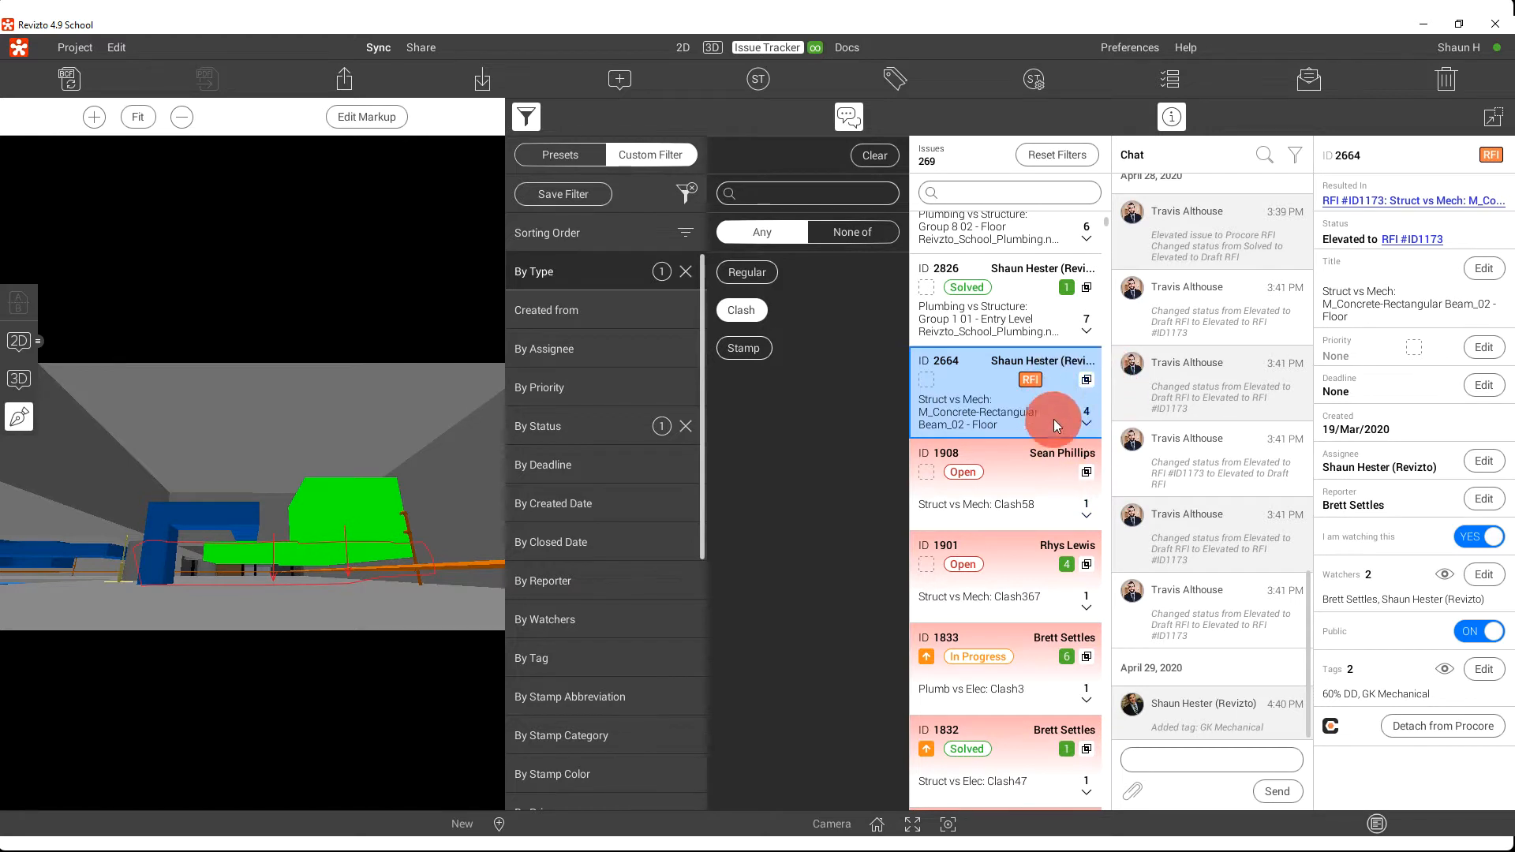
# Expand the clash group in issue 2664 and inspect the details of Clash46, Clash53, Clash60 and Clash331
pyautogui.click(1086, 420)
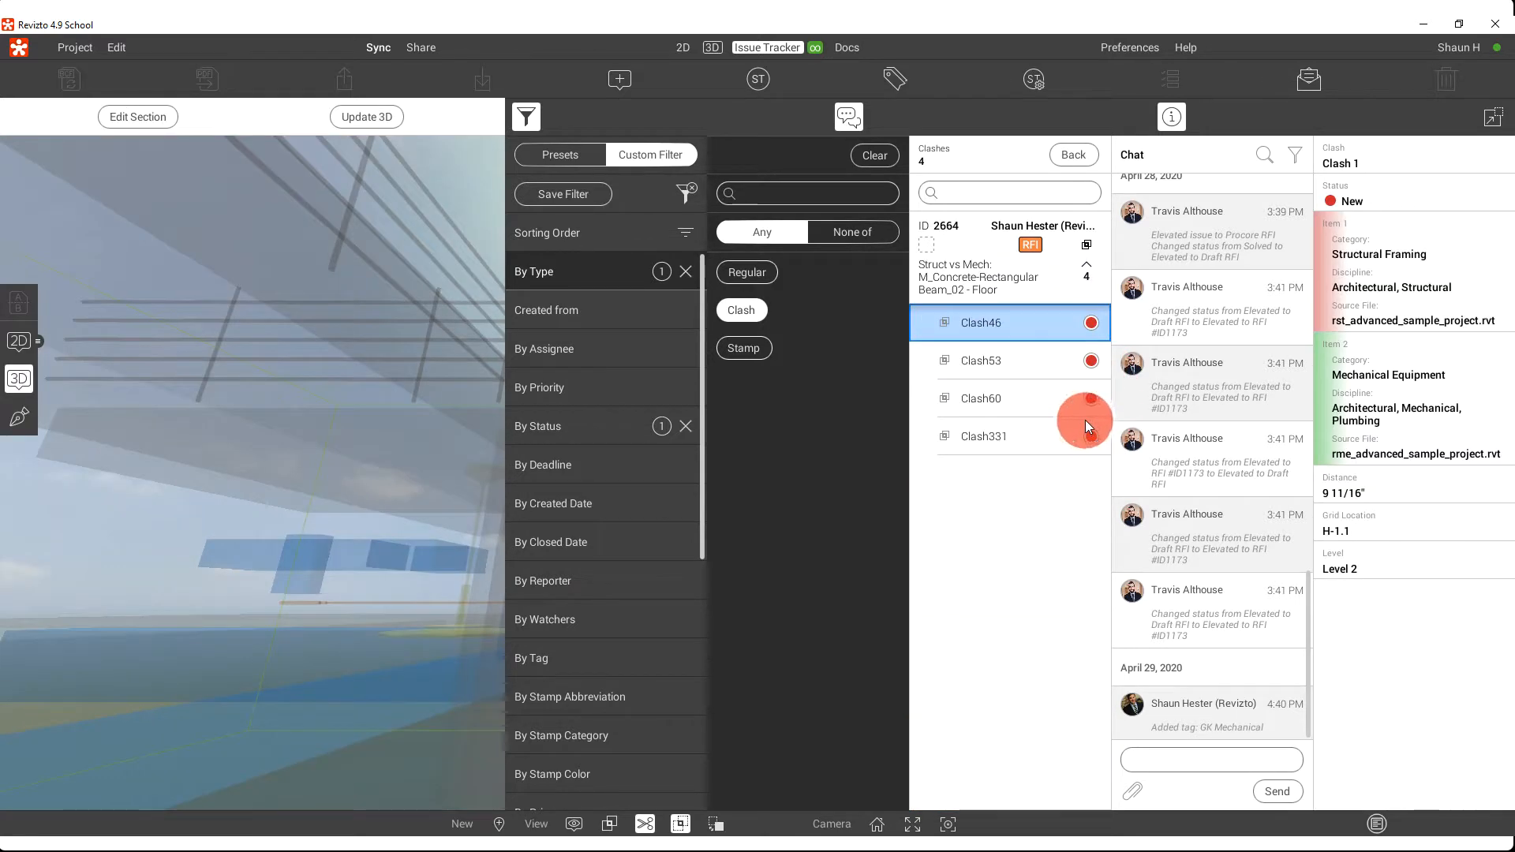
pyautogui.click(986, 362)
pyautogui.click(994, 403)
pyautogui.click(994, 436)
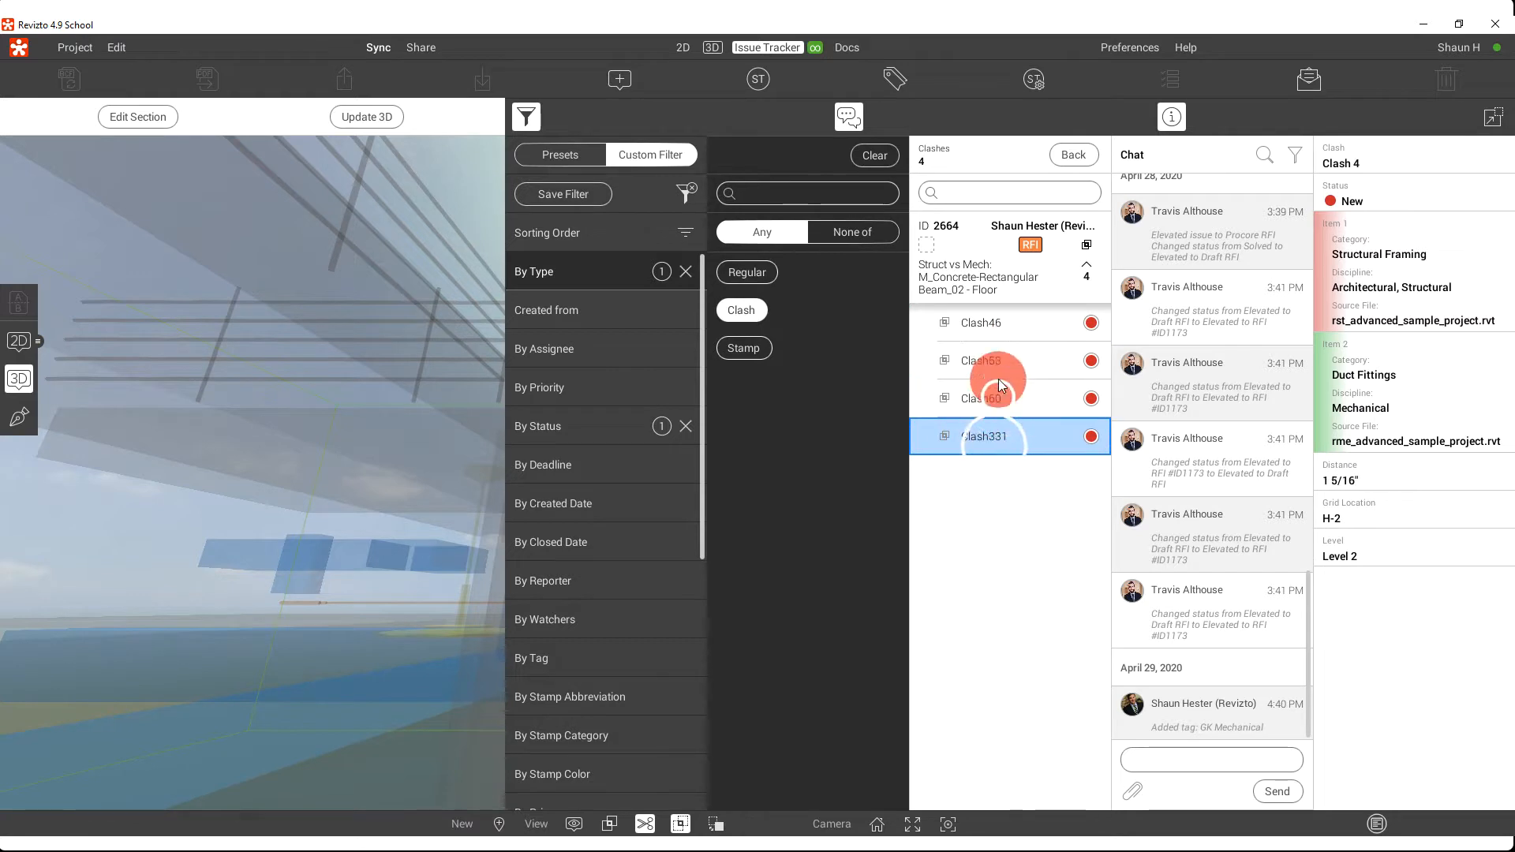
pyautogui.click(997, 363)
pyautogui.click(998, 323)
pyautogui.click(999, 398)
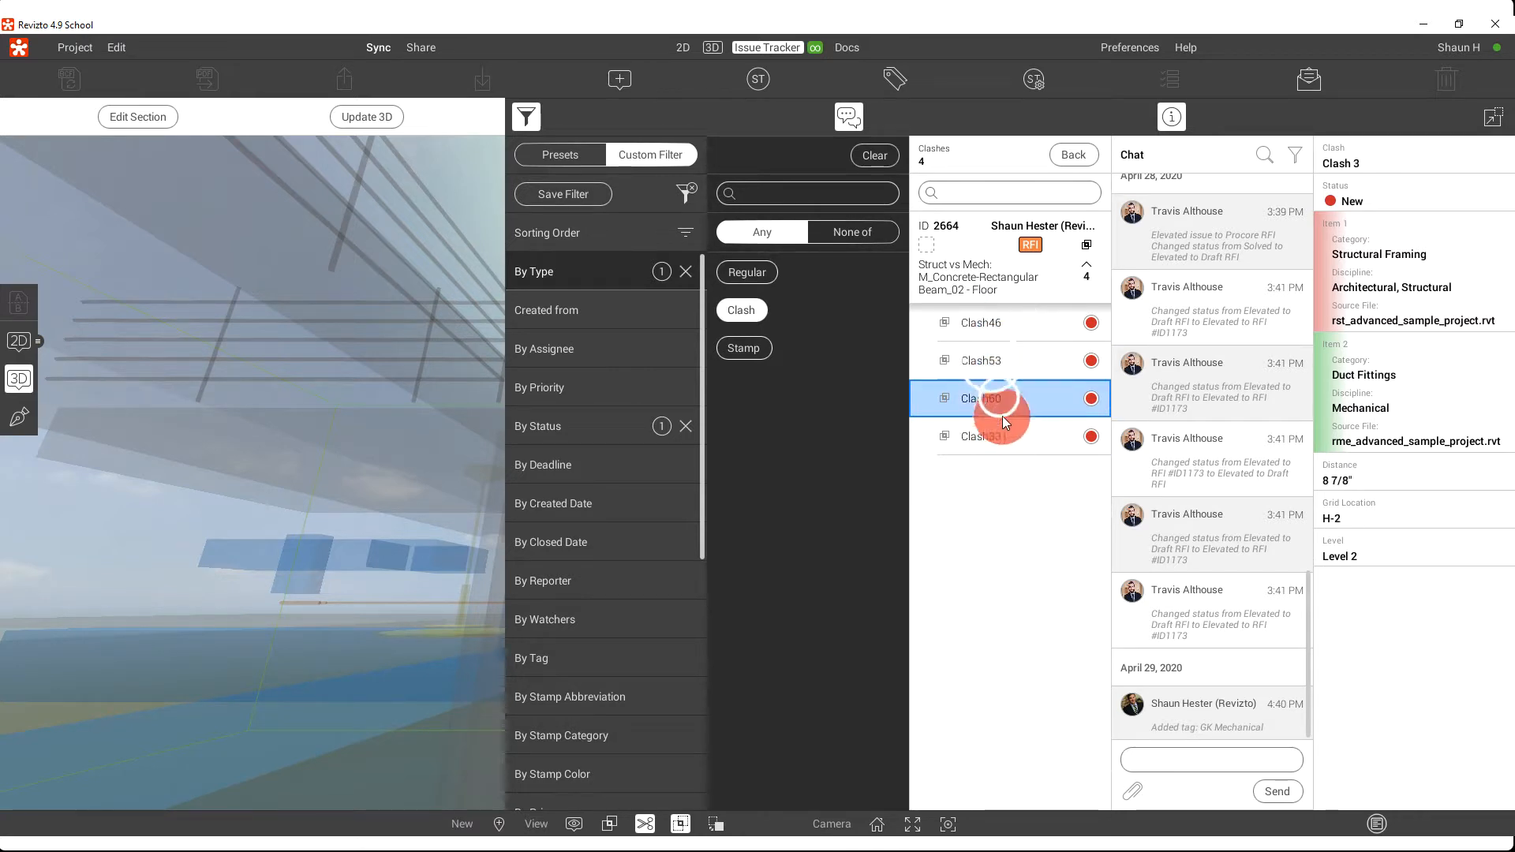
pyautogui.click(1004, 437)
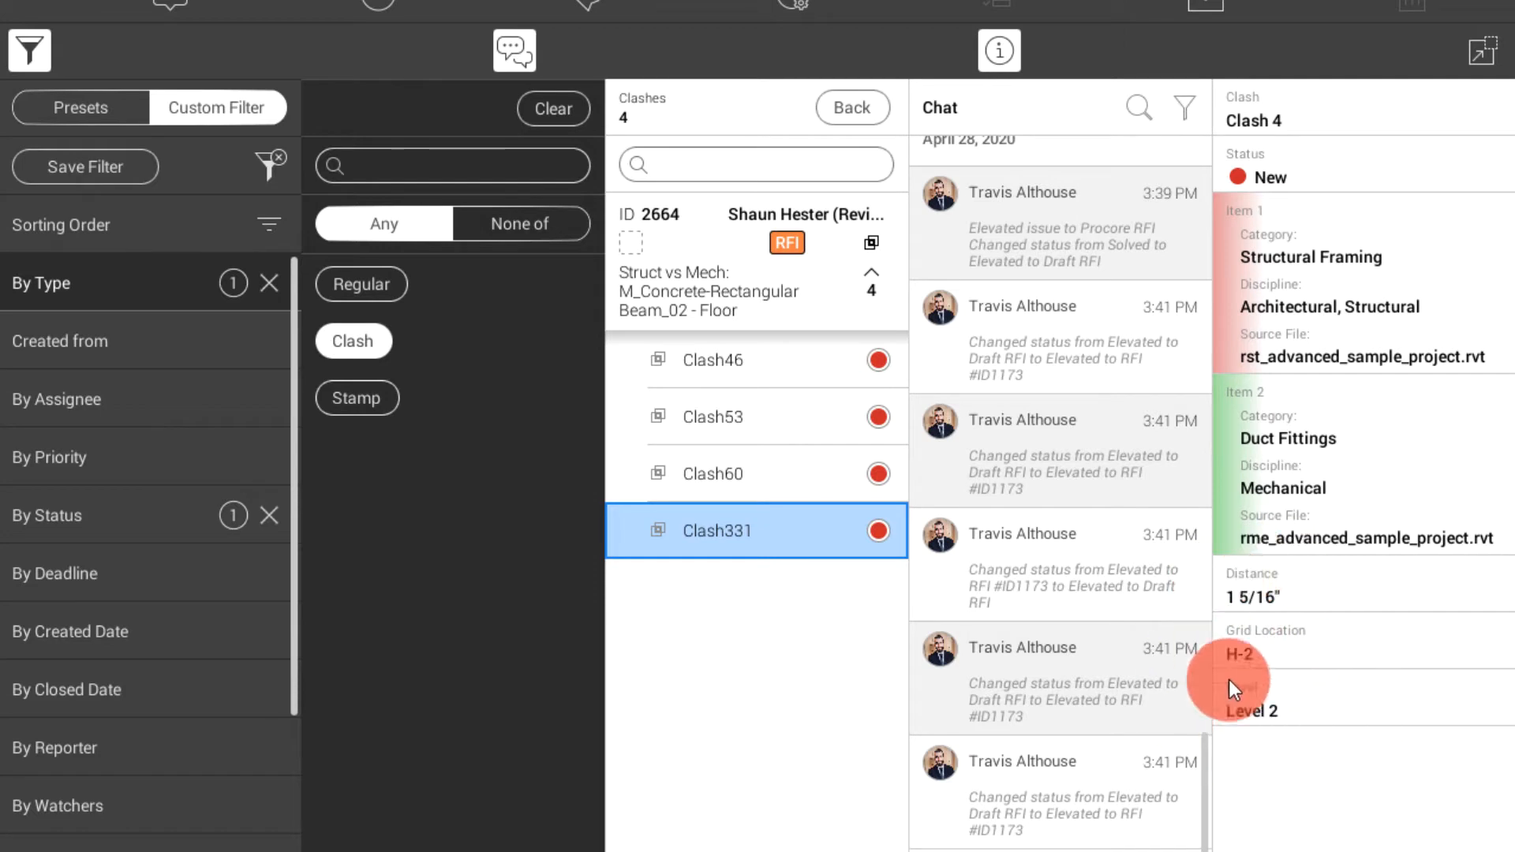
# Compare the properties and grid locations of Clash60, Clash53 and Clash46, ending with the clash group collapsed
pyautogui.click(828, 473)
pyautogui.click(817, 416)
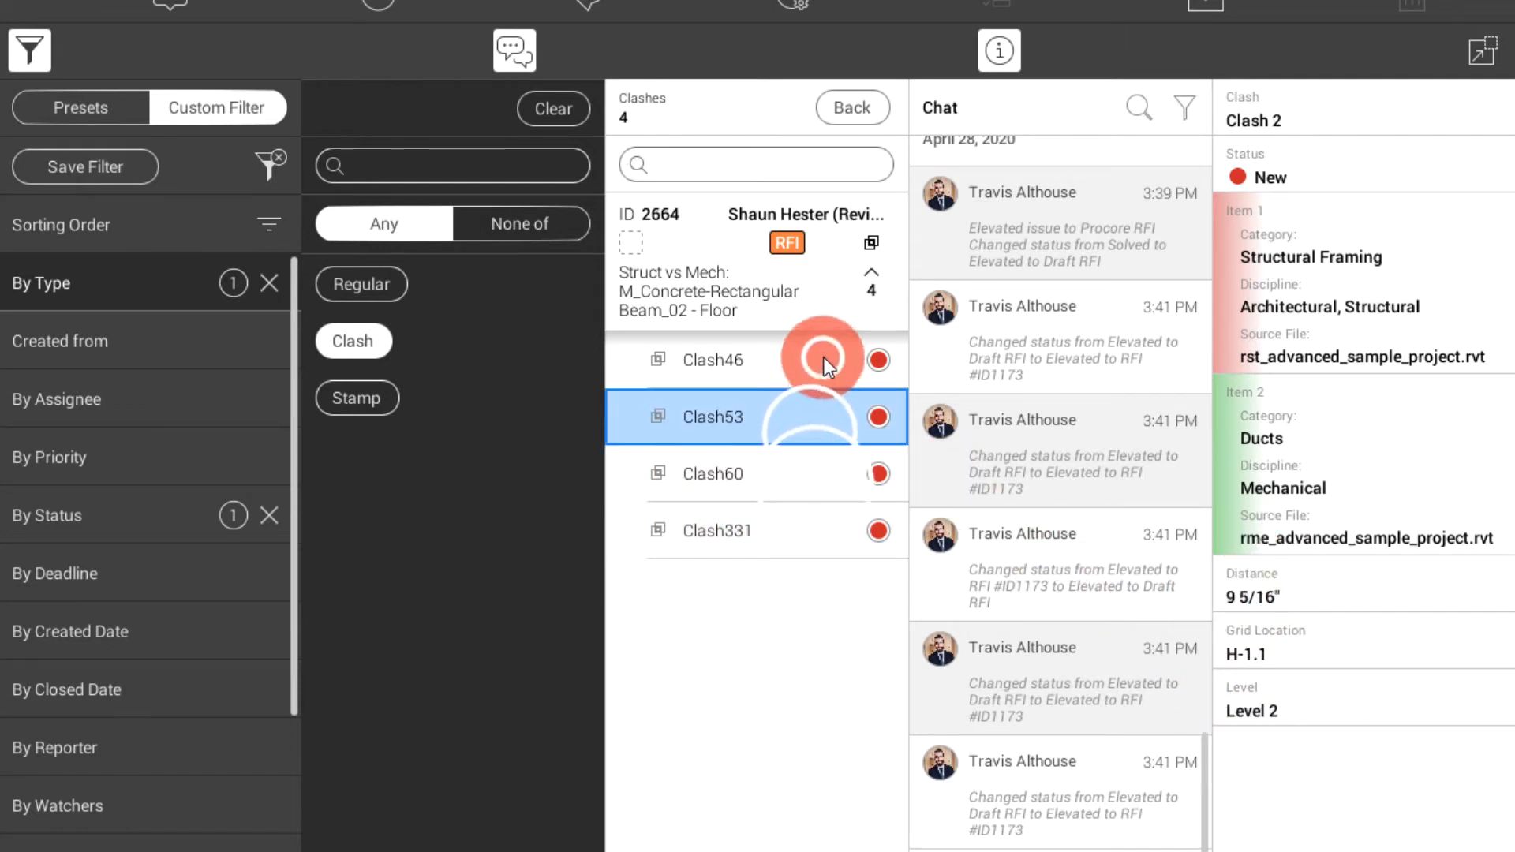
pyautogui.click(824, 358)
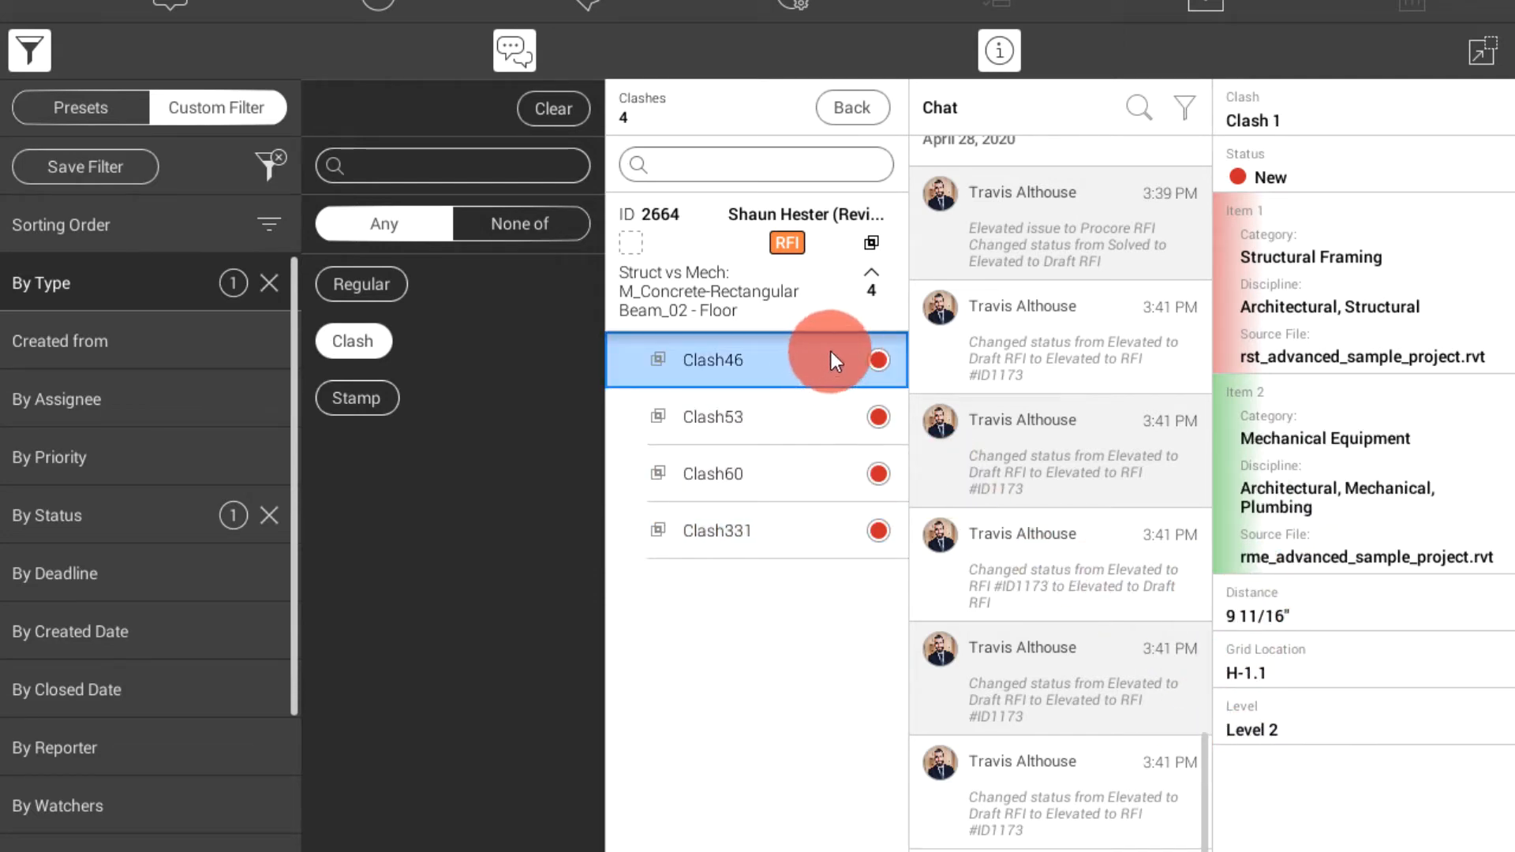
pyautogui.click(866, 279)
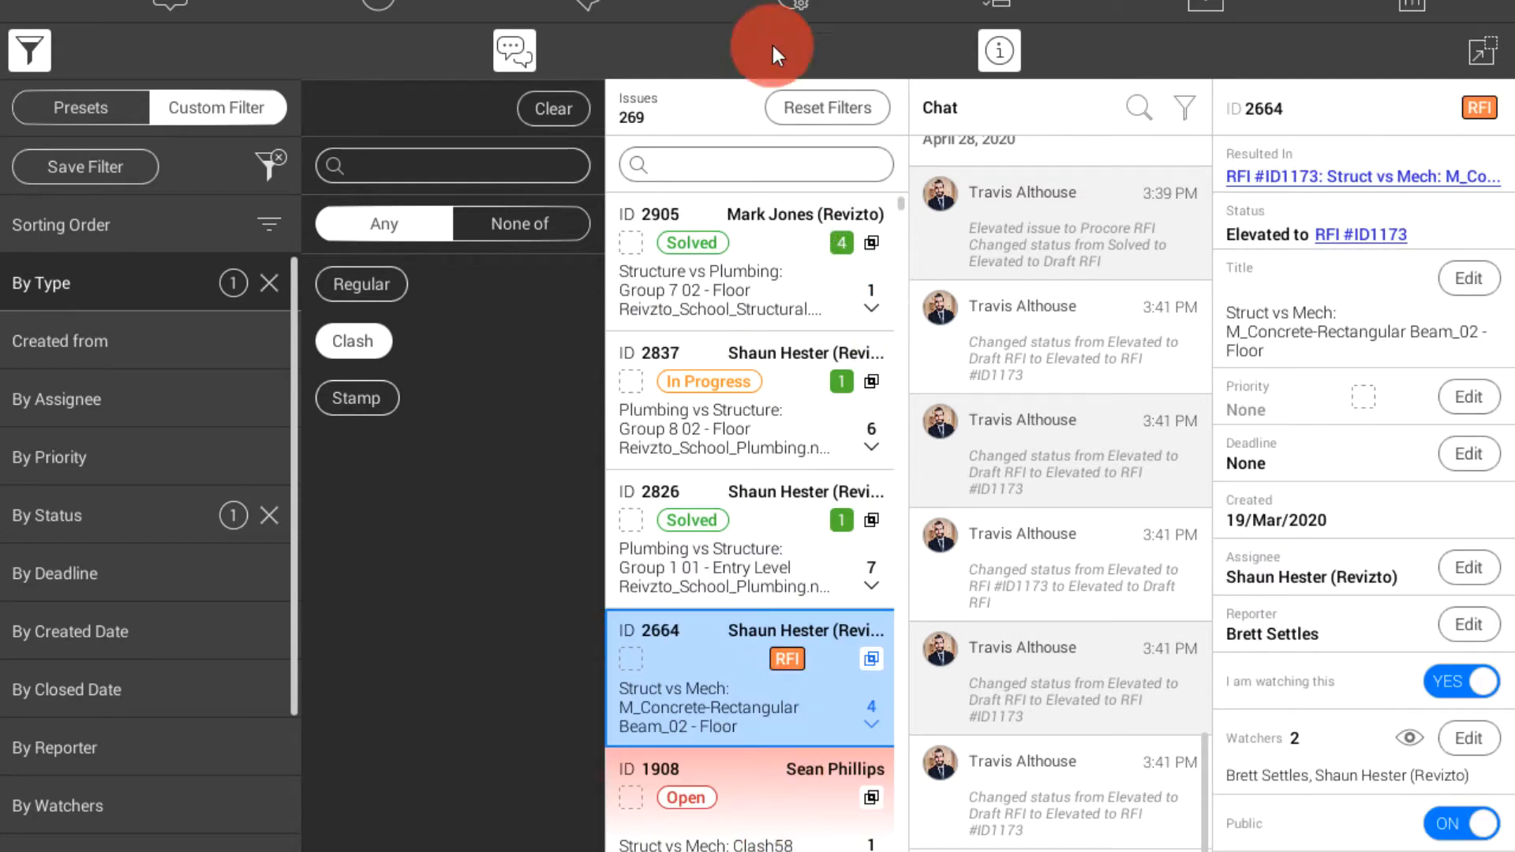
# Reset the issue filters and open clash issue 2685 in the 3D view with the filter settings hidden
pyautogui.click(830, 108)
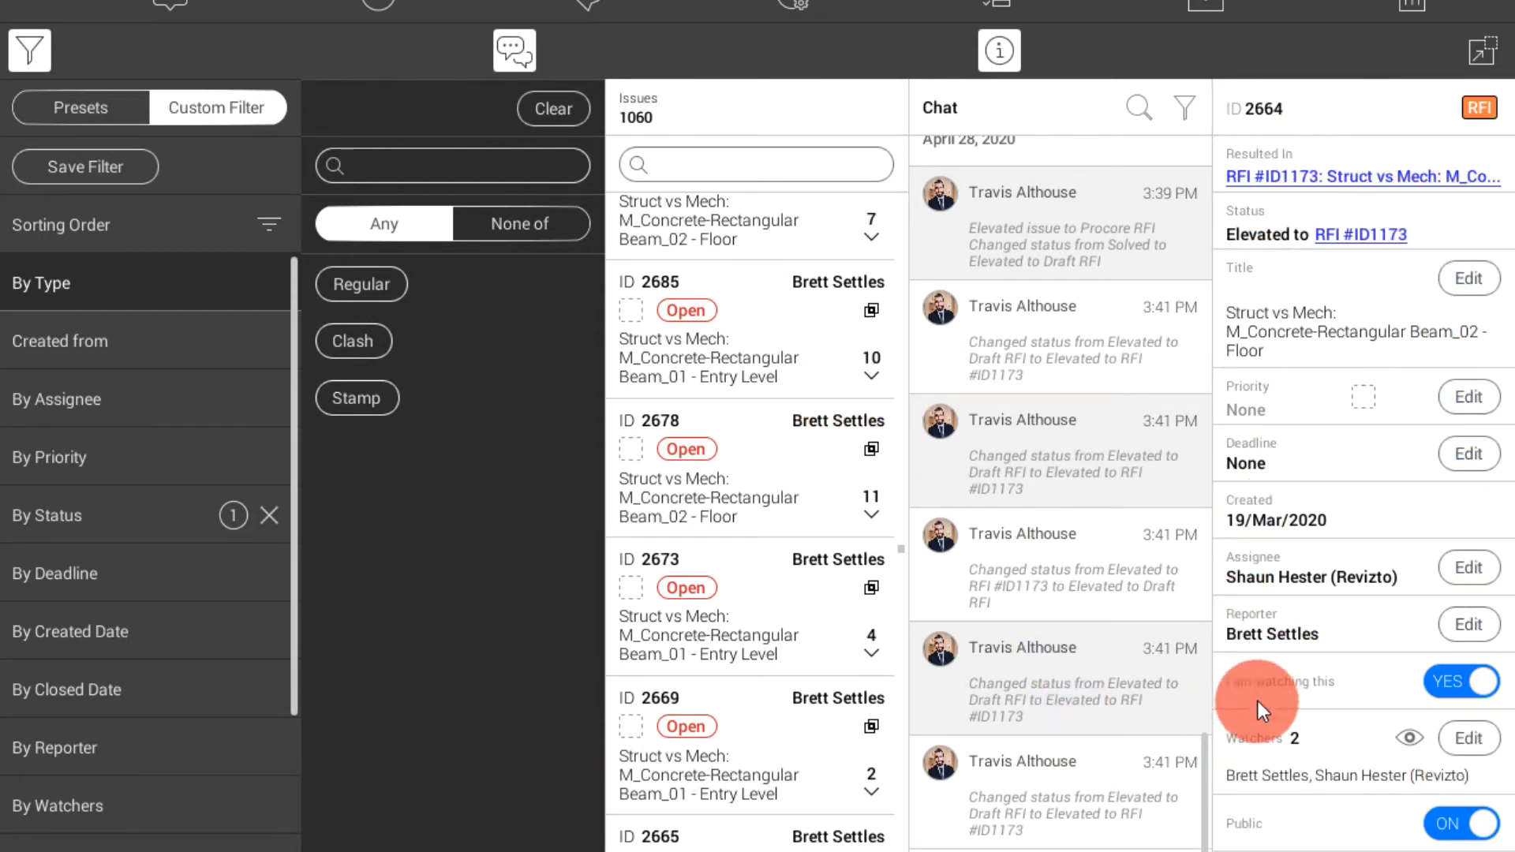
pyautogui.click(807, 349)
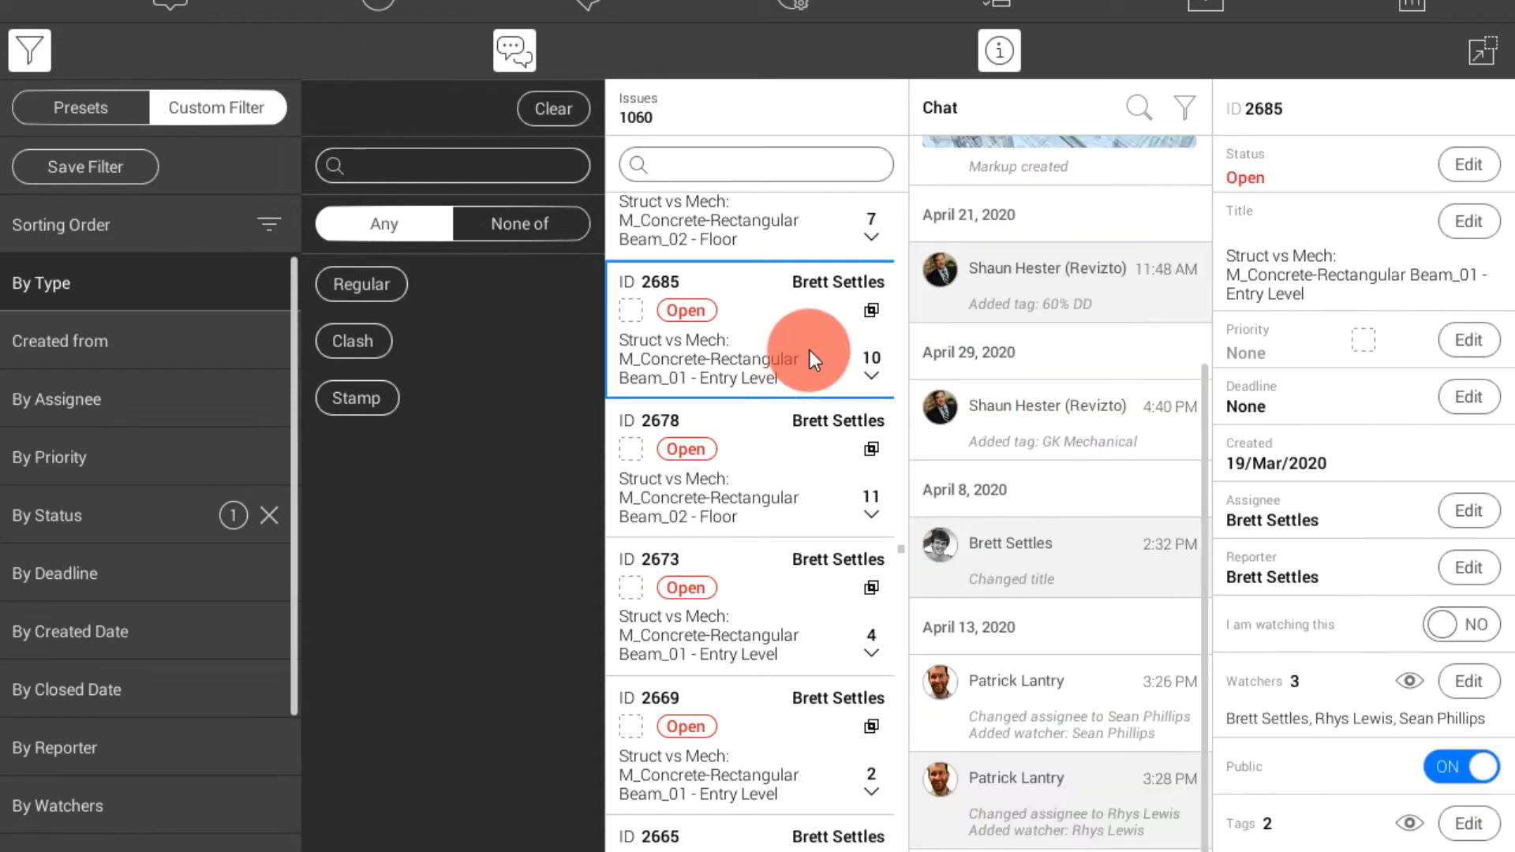
pyautogui.keyDown('ctrl'); pyautogui.click(810, 350); pyautogui.keyUp('ctrl')
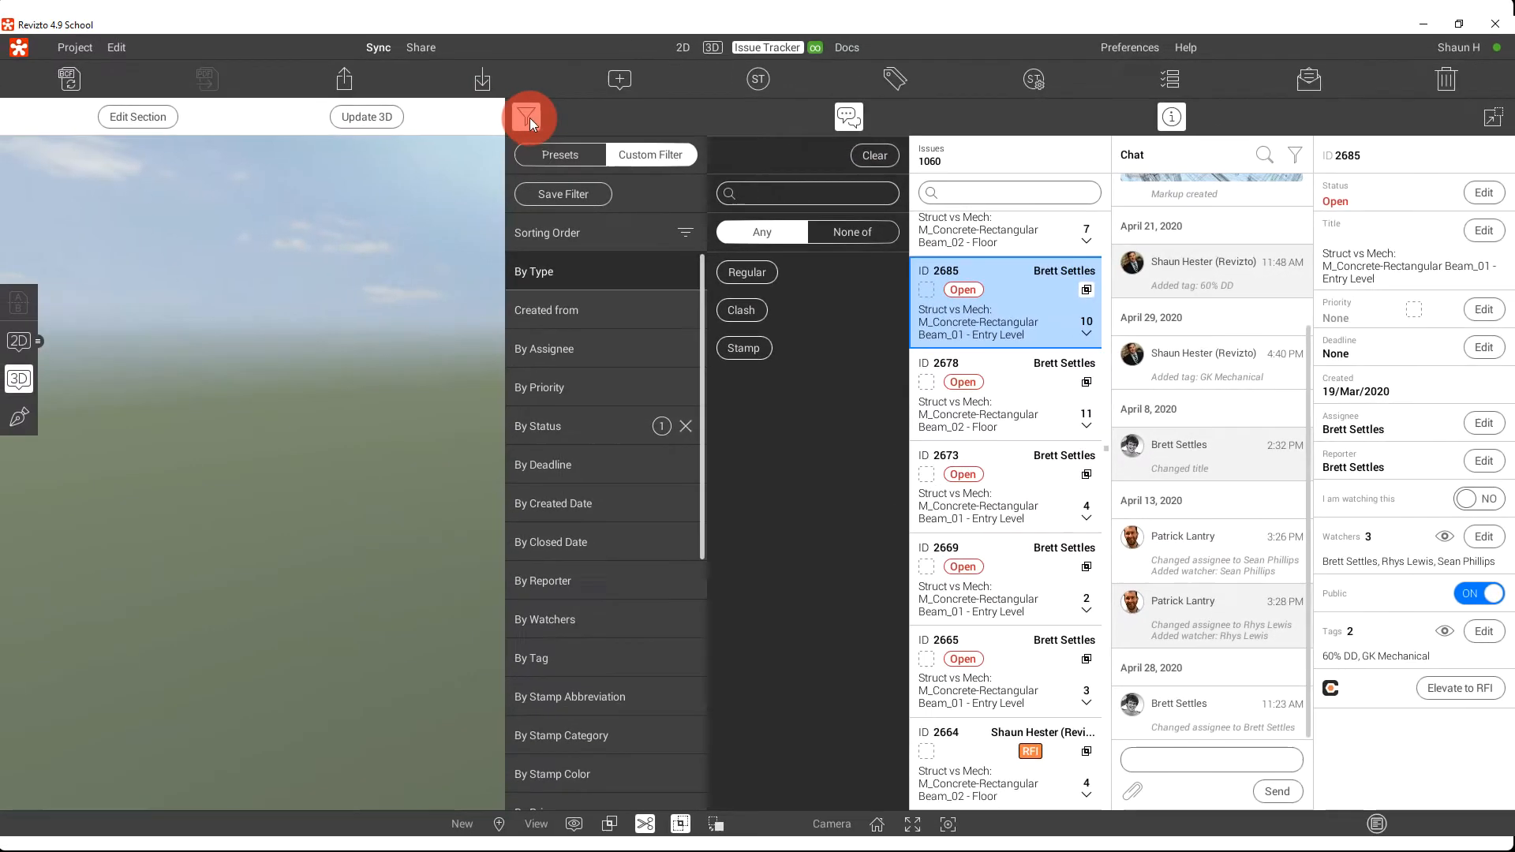
pyautogui.click(529, 116)
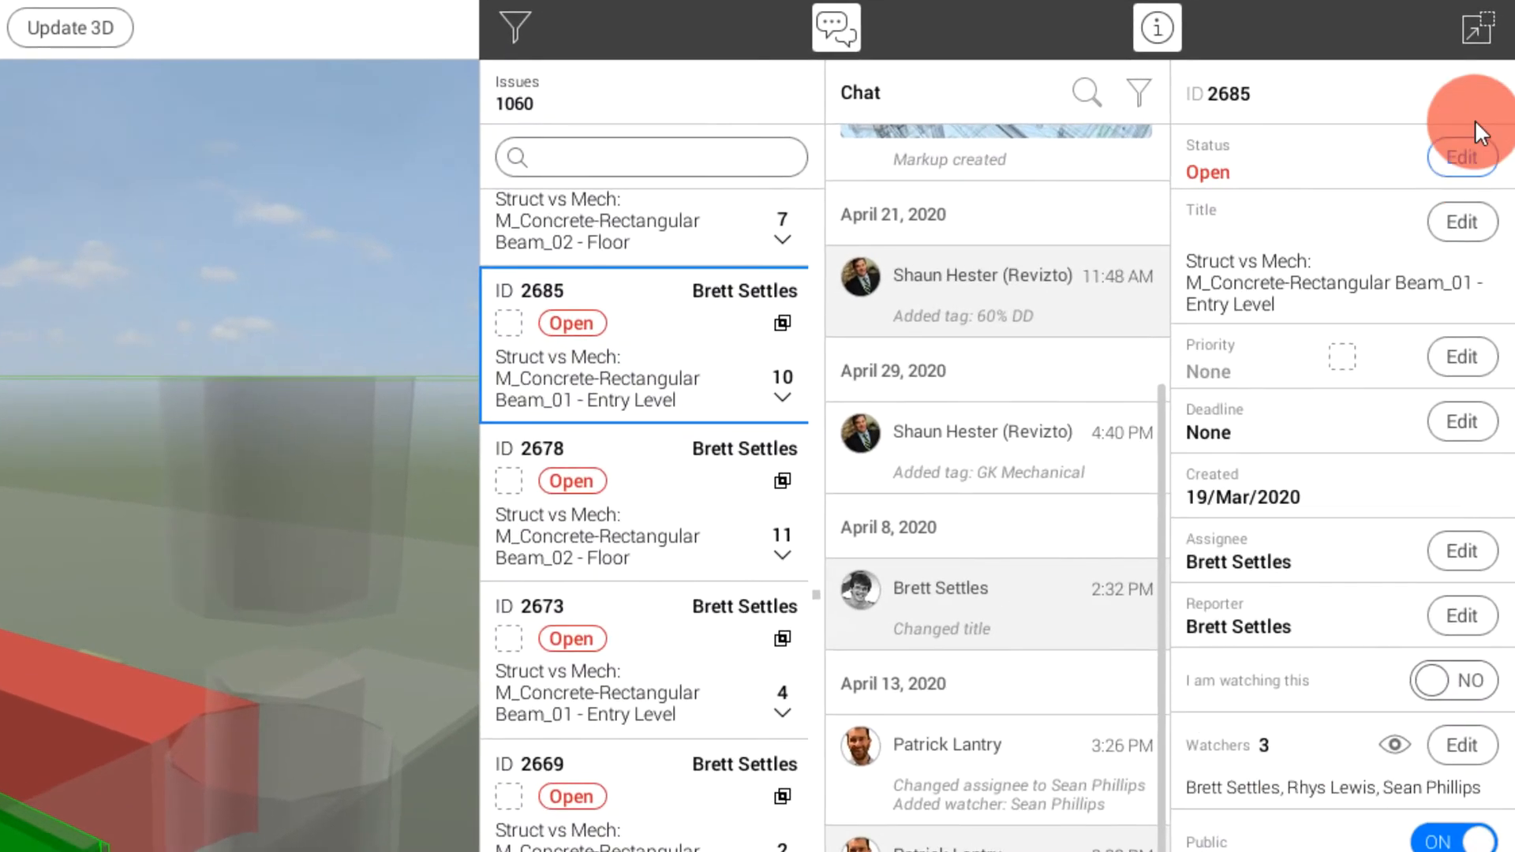
# Set issue 2685 to status In Progress and priority Critical
pyautogui.click(1456, 169)
pyautogui.click(1231, 196)
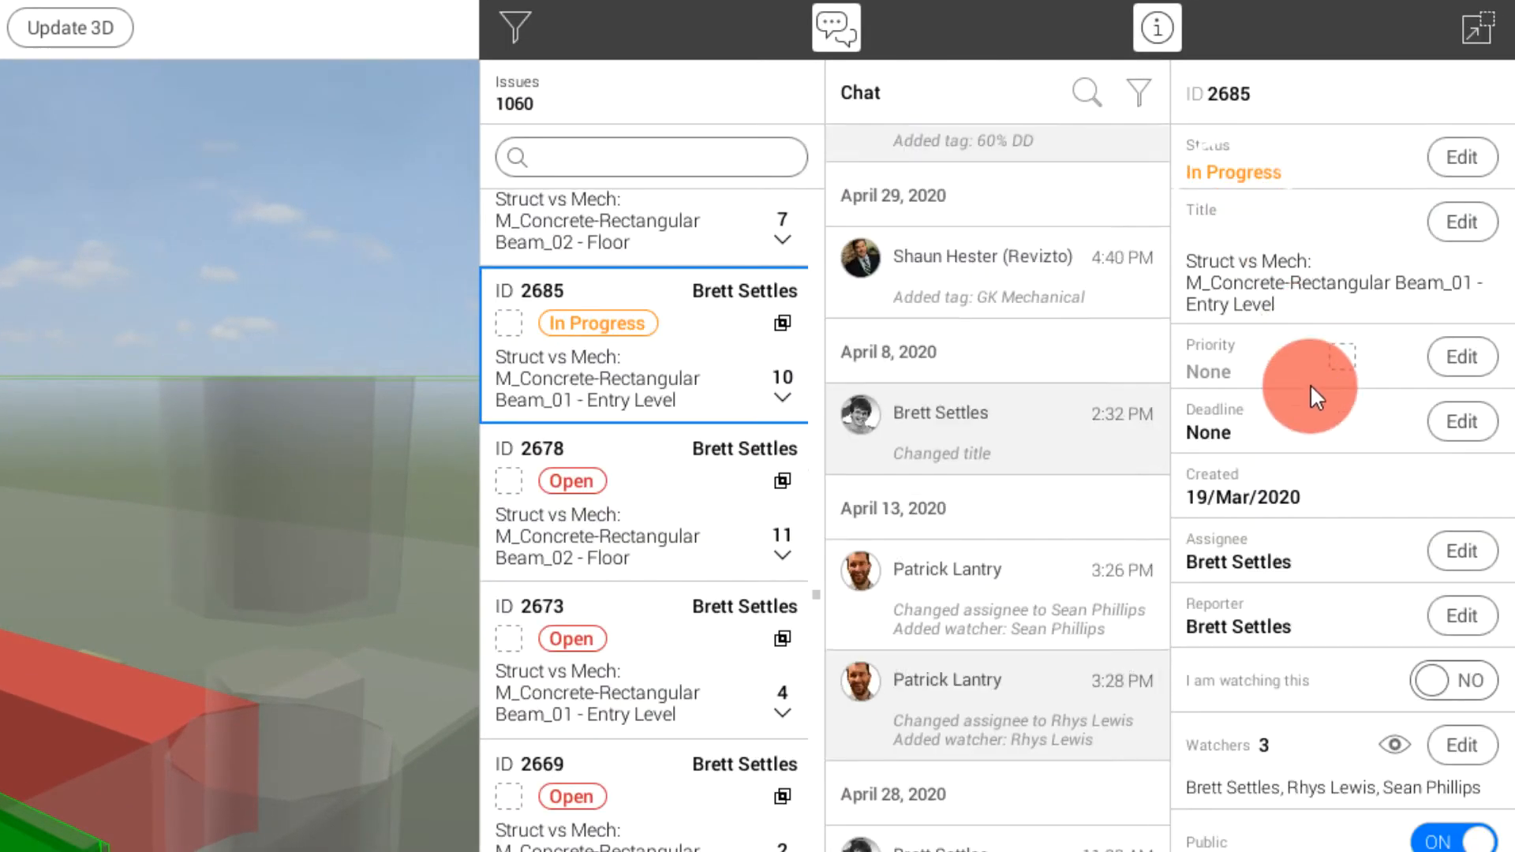
pyautogui.click(1469, 357)
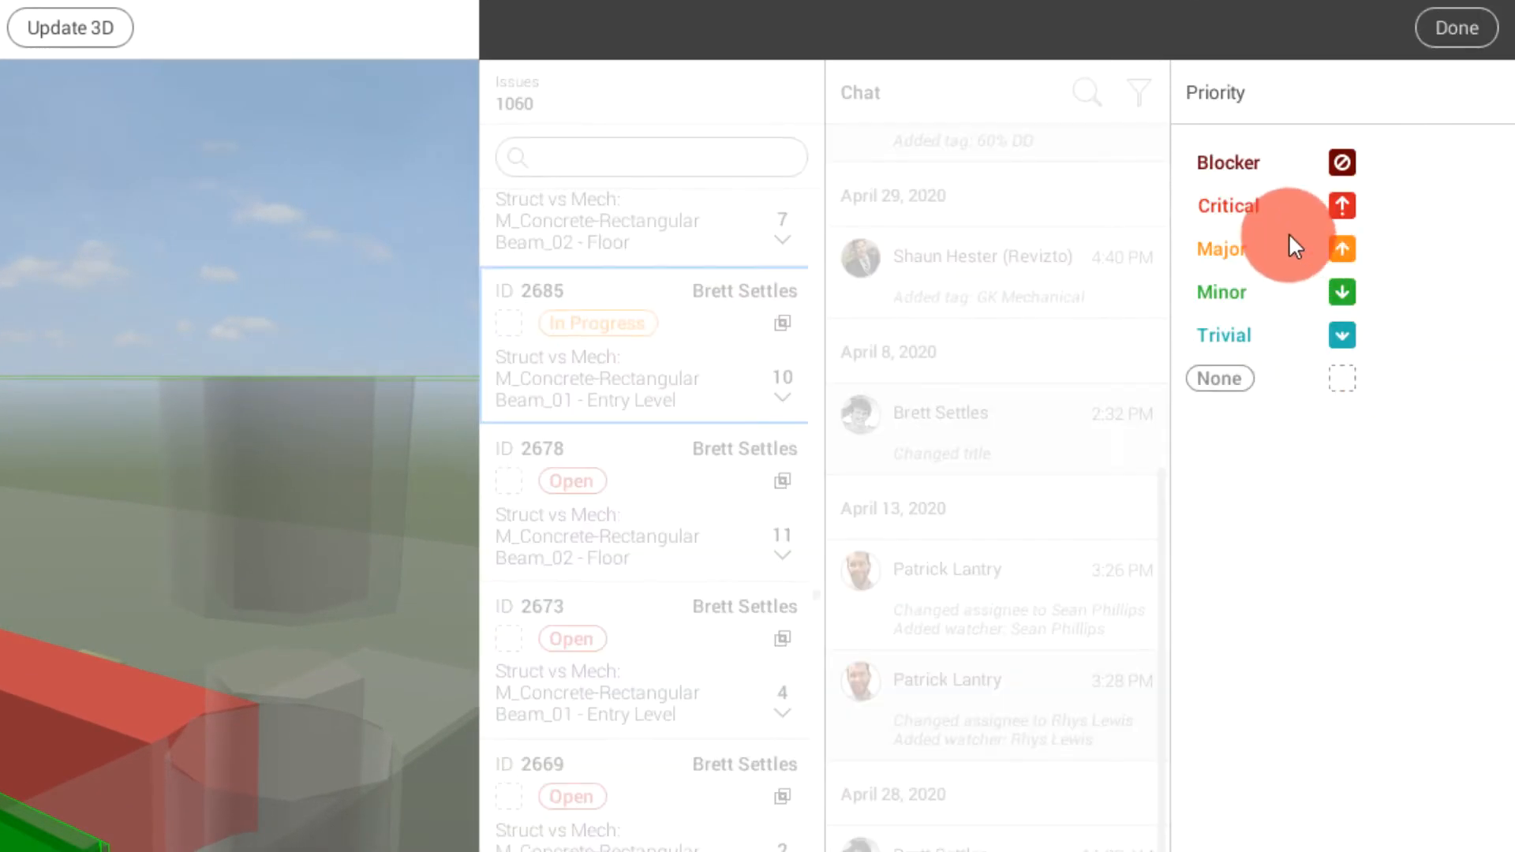
pyautogui.click(1237, 197)
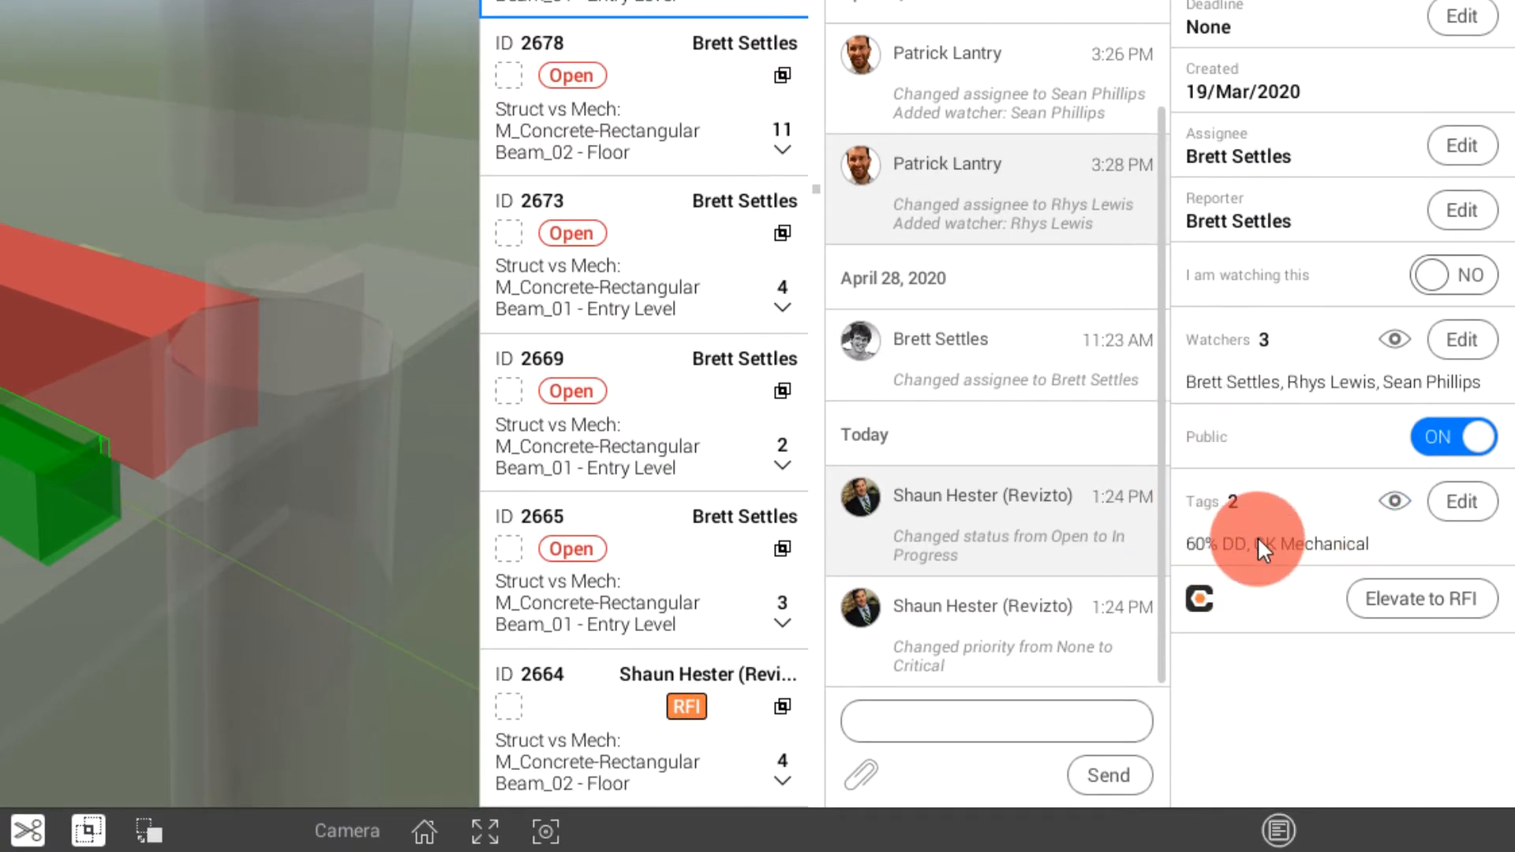
# Add the tag 04/30/20 Coordination Meeting to issue 2685
pyautogui.click(1455, 499)
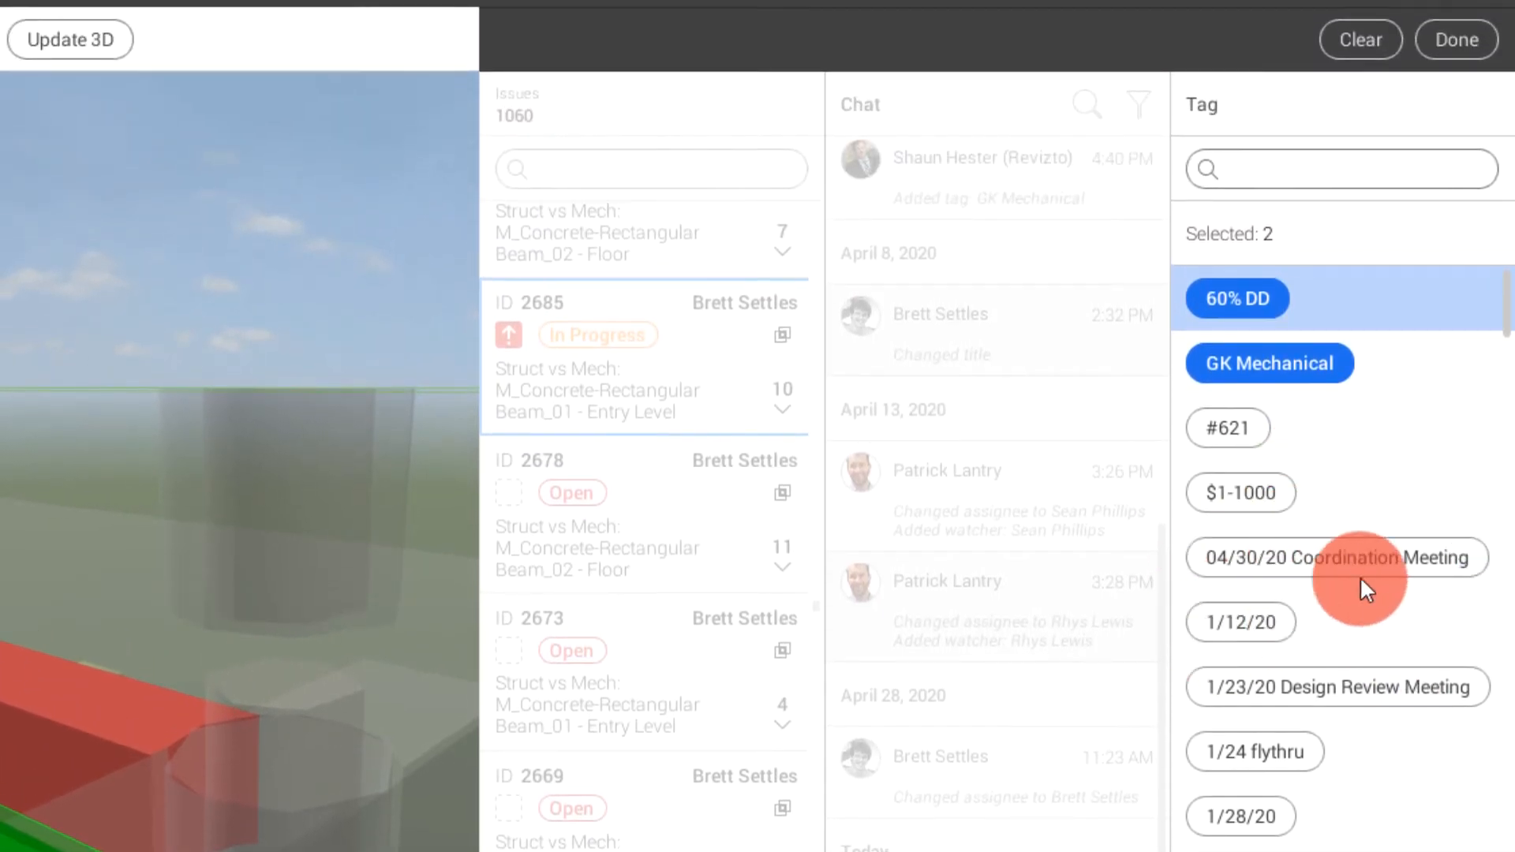
pyautogui.click(1367, 556)
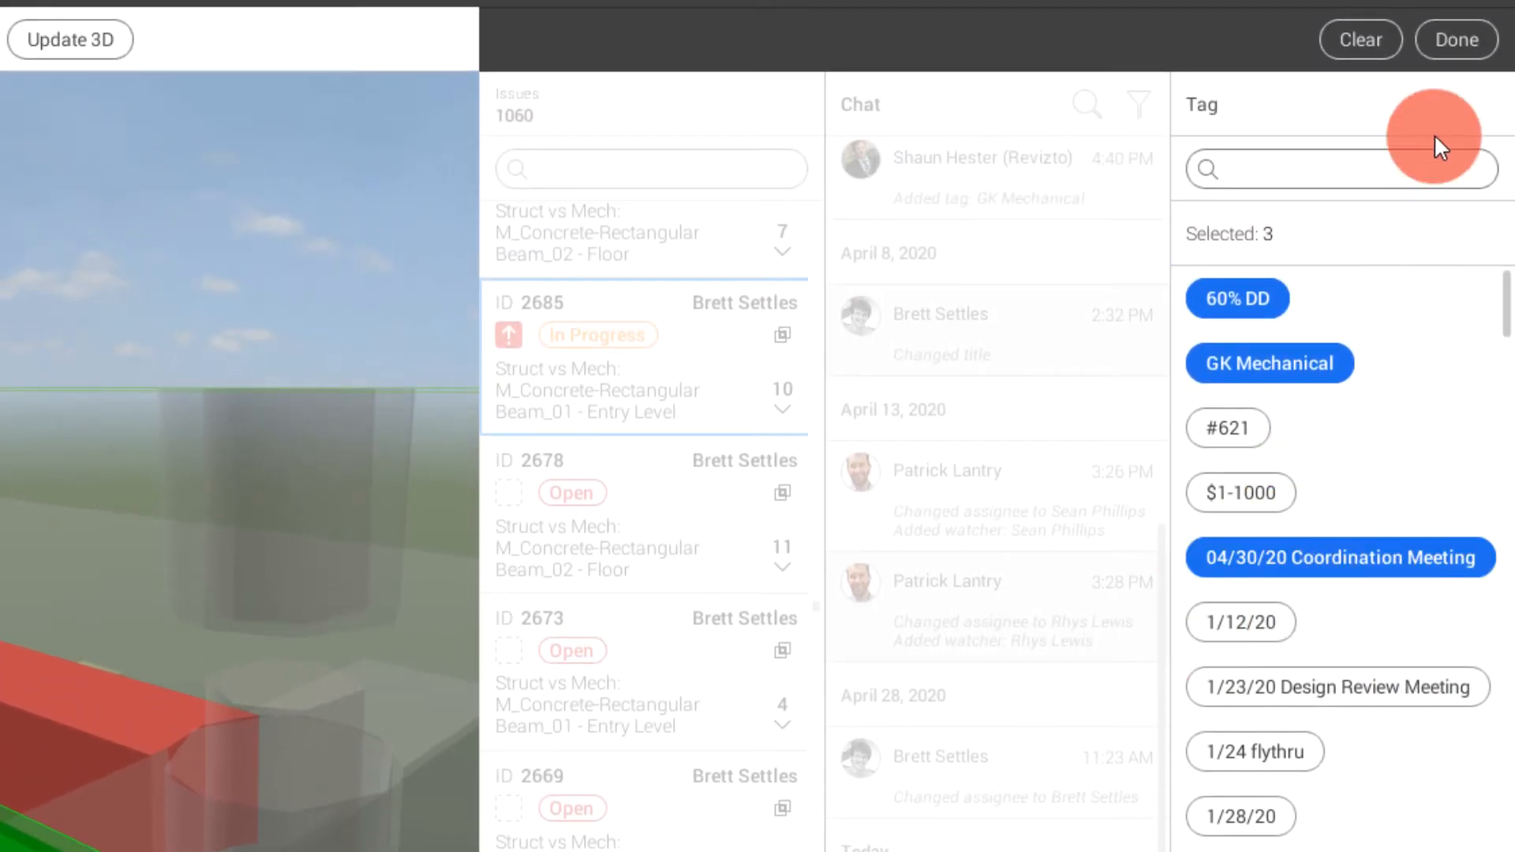
pyautogui.click(1464, 35)
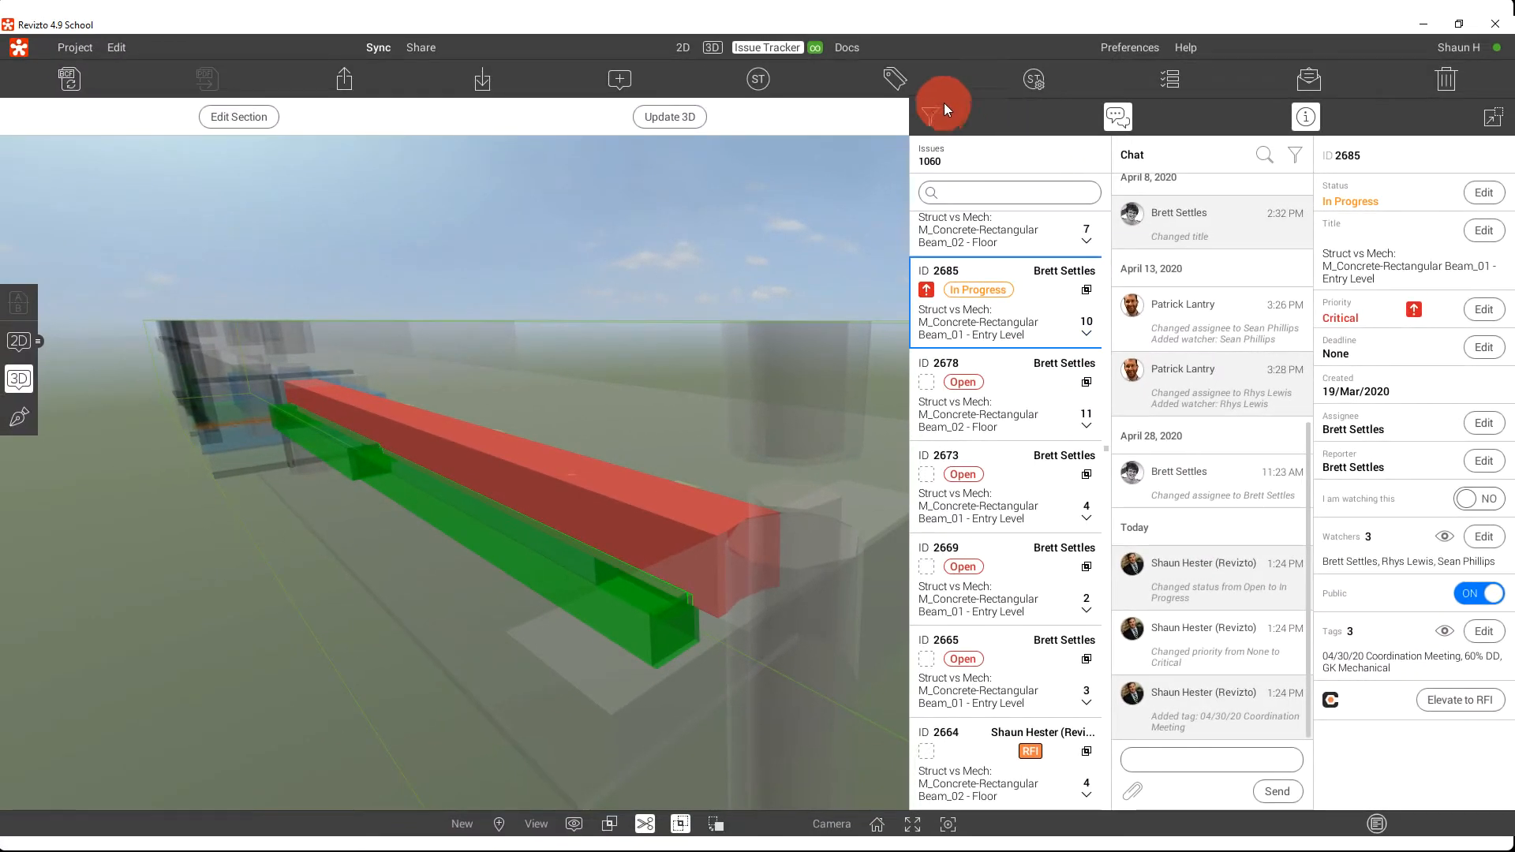
# Show the custom filter settings again and filter the issues by the tag 04/30/20 Coordination Meeting
pyautogui.click(931, 113)
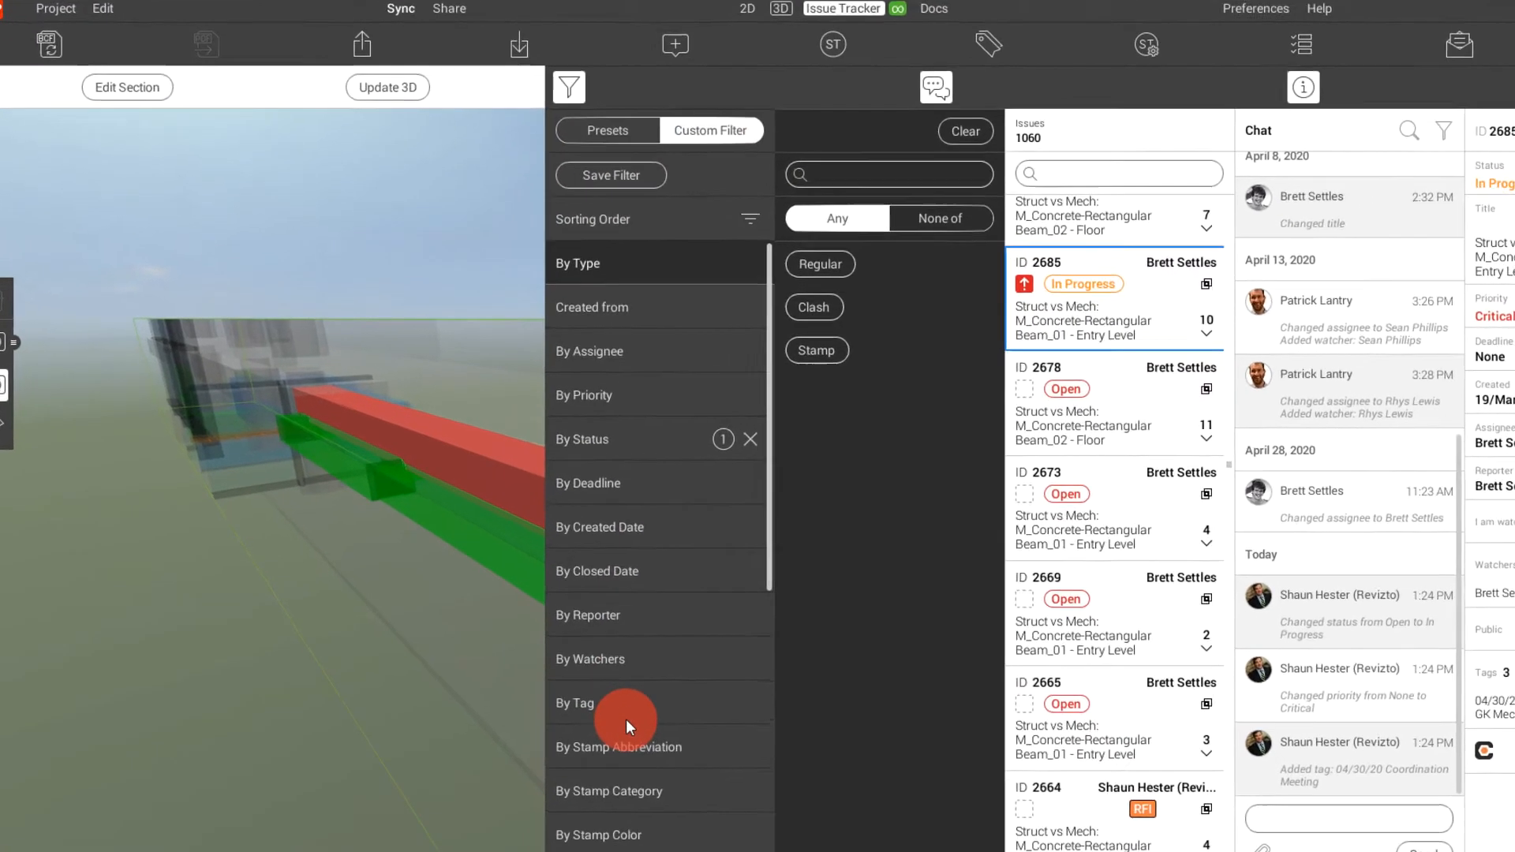
pyautogui.scroll(-3, 576, 649)
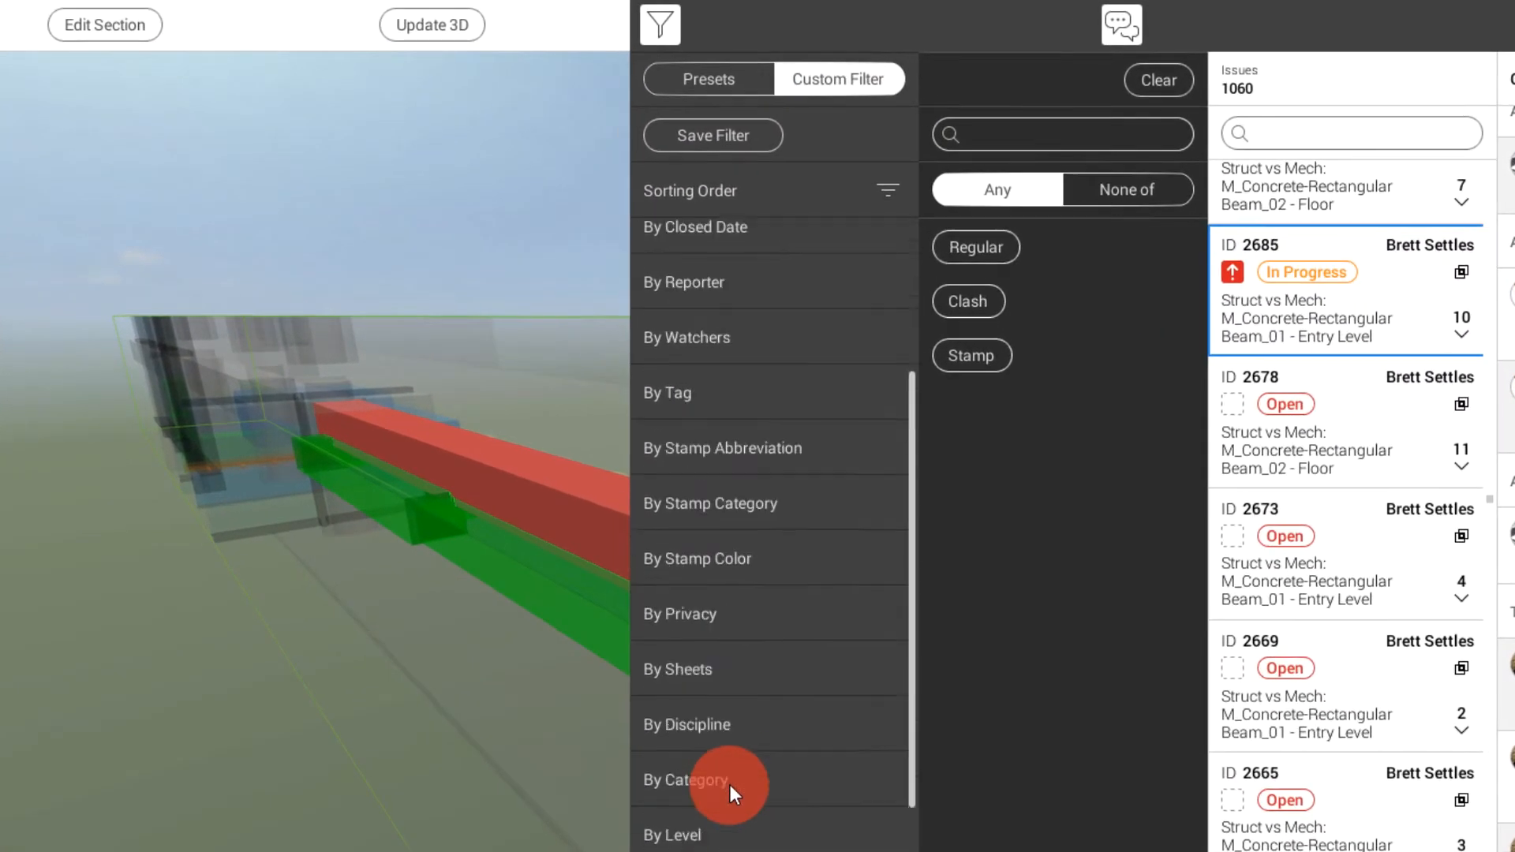
pyautogui.scroll(5, 731, 785)
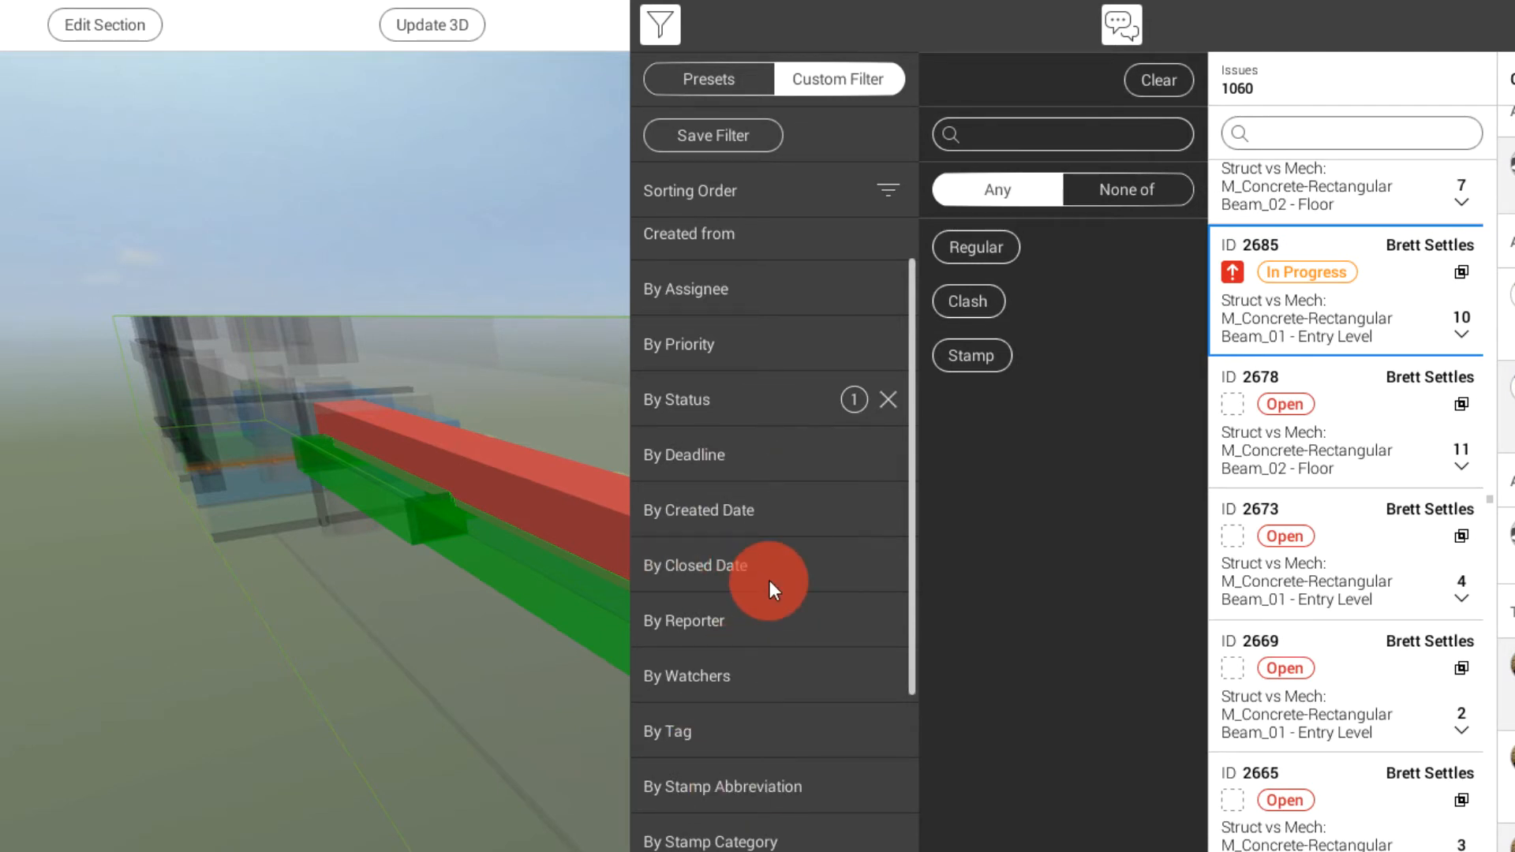
pyautogui.click(680, 748)
pyautogui.click(1052, 541)
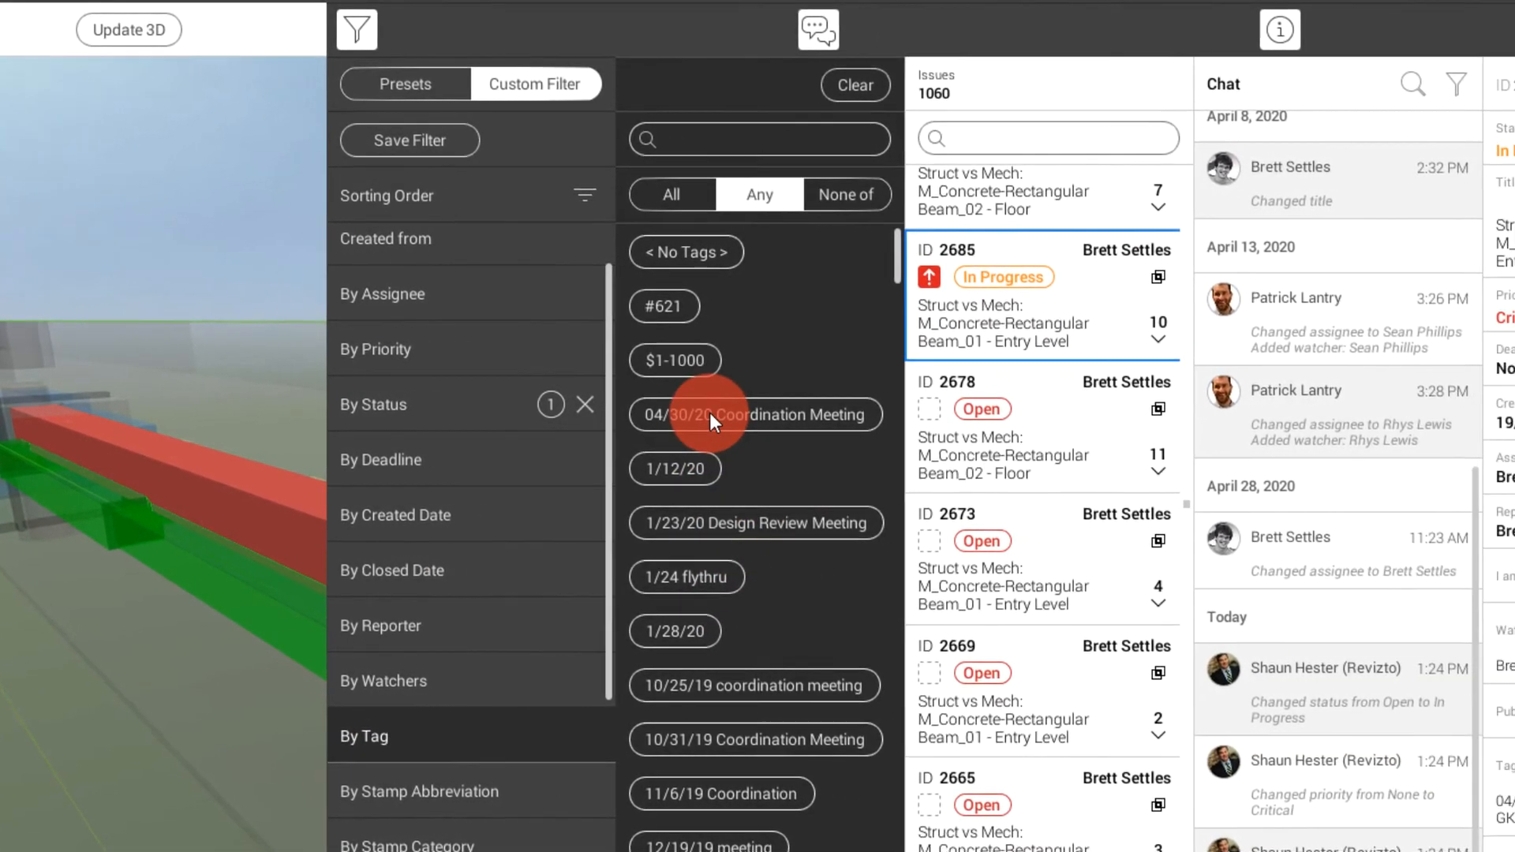
pyautogui.click(876, 414)
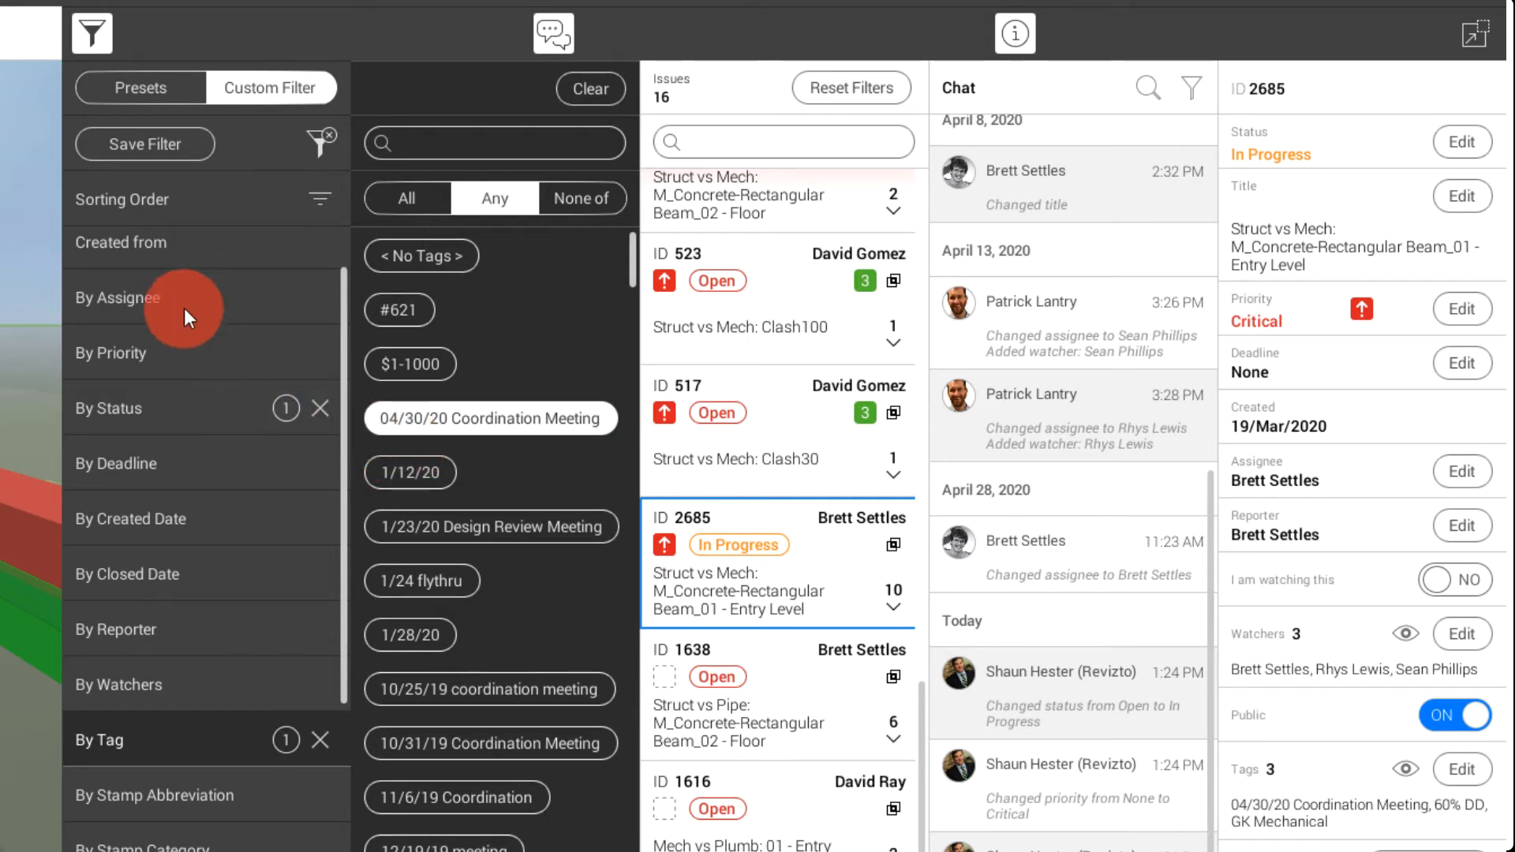
# Extend the status filter to exclude Solved and Open issues as well
pyautogui.scroll(1, 166, 313)
pyautogui.click(171, 481)
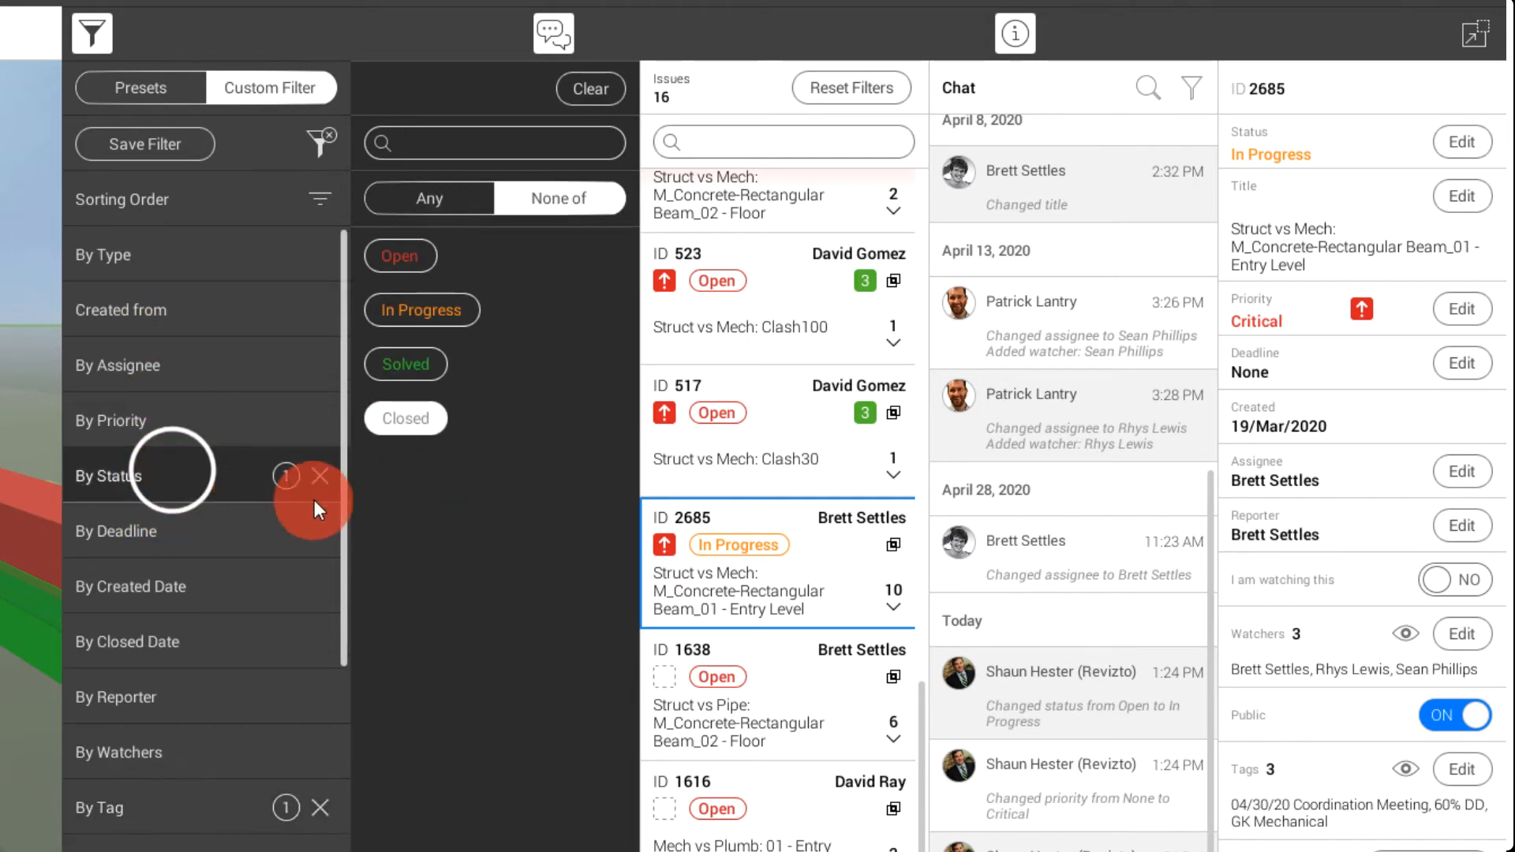
pyautogui.click(399, 364)
pyautogui.click(398, 252)
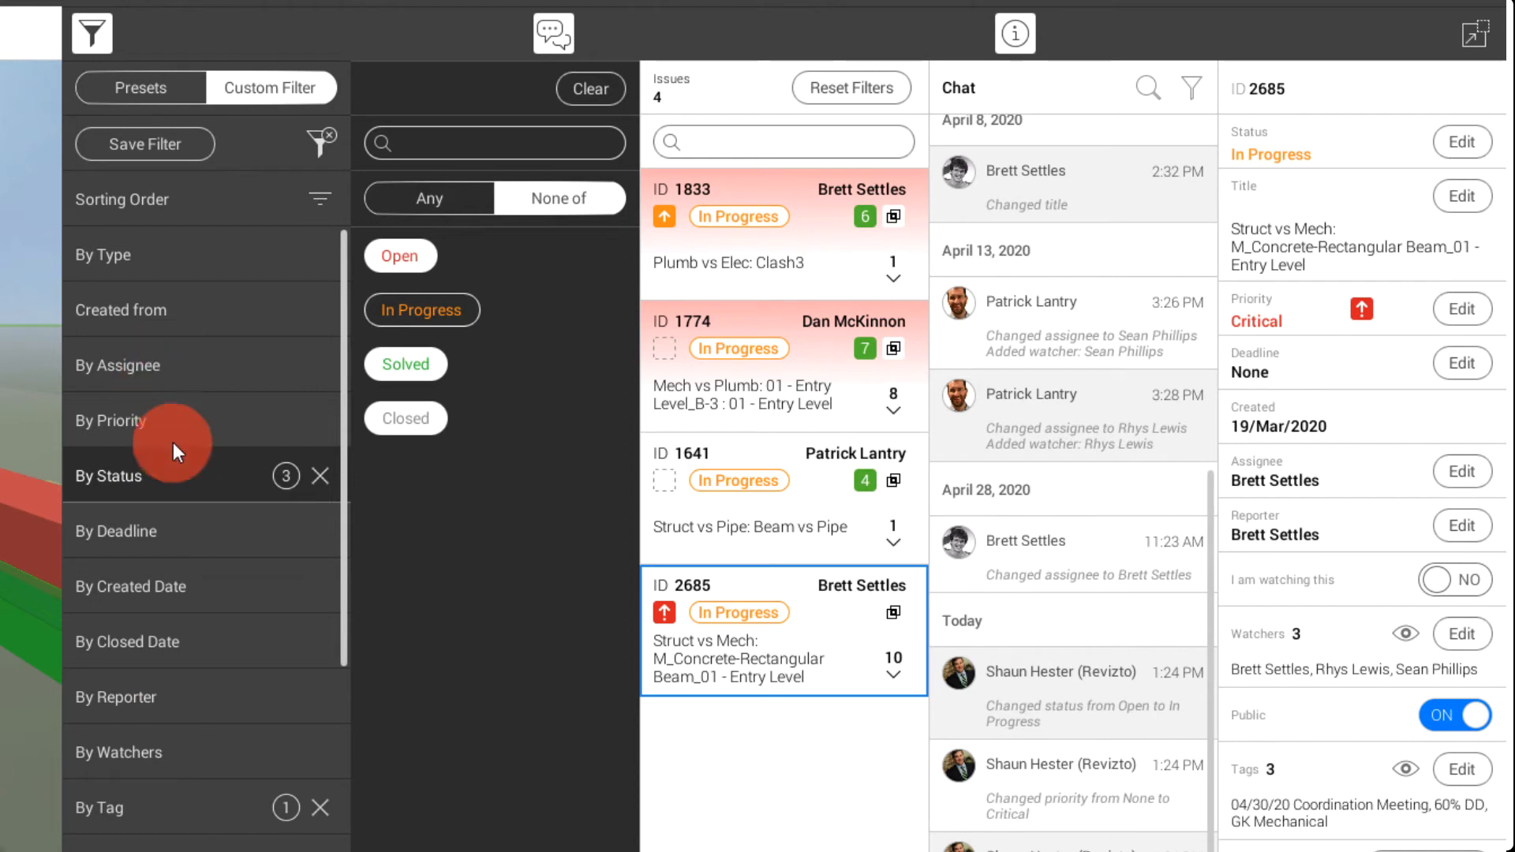
# Add a deadline filter for issues due in the next 7 days to the current tag and status filters
pyautogui.click(124, 541)
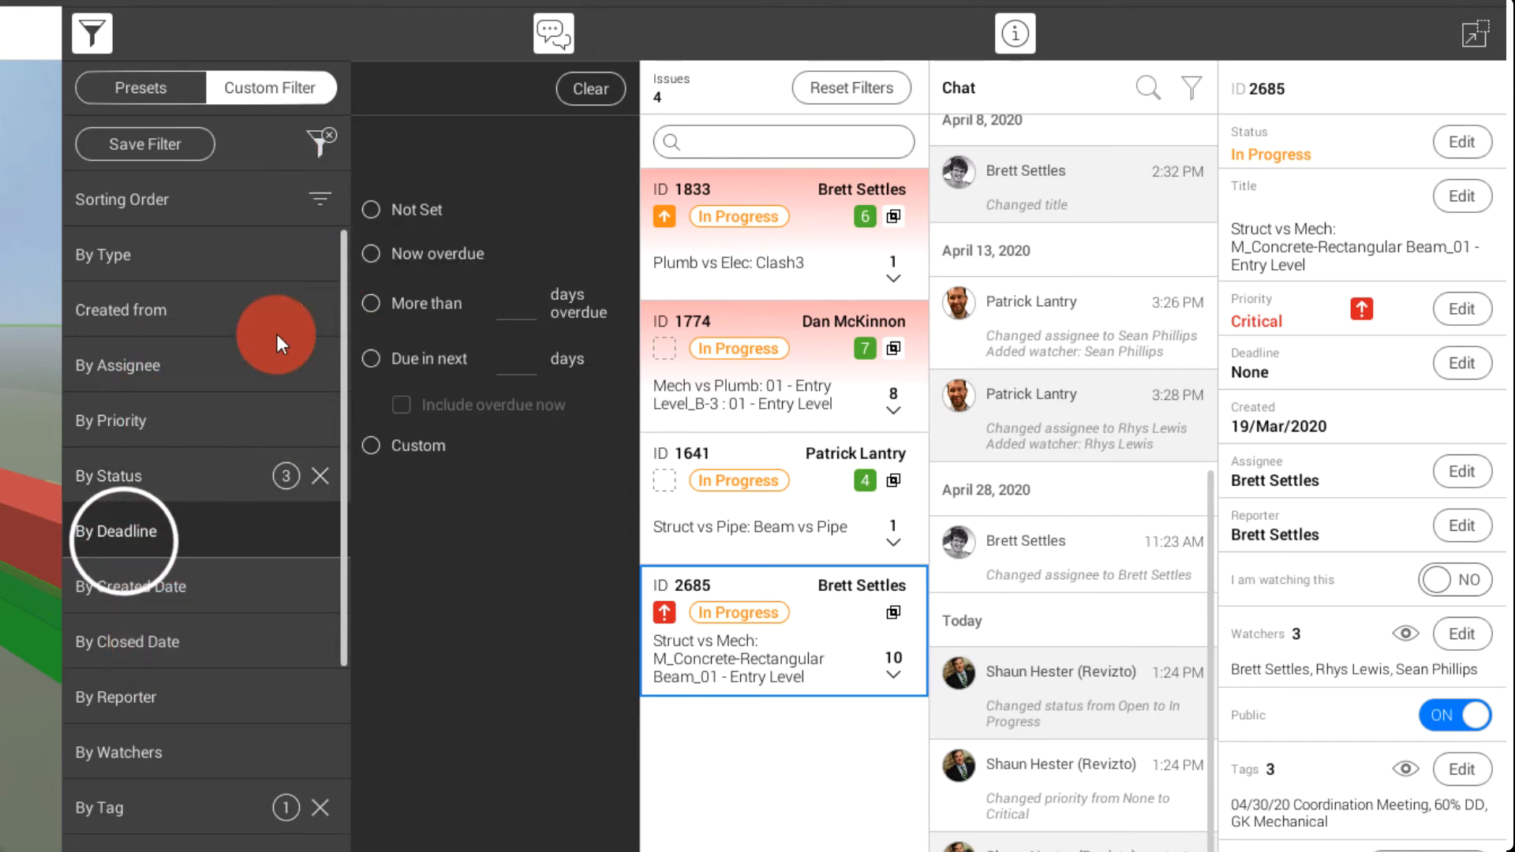
pyautogui.click(371, 360)
pyautogui.click(527, 362)
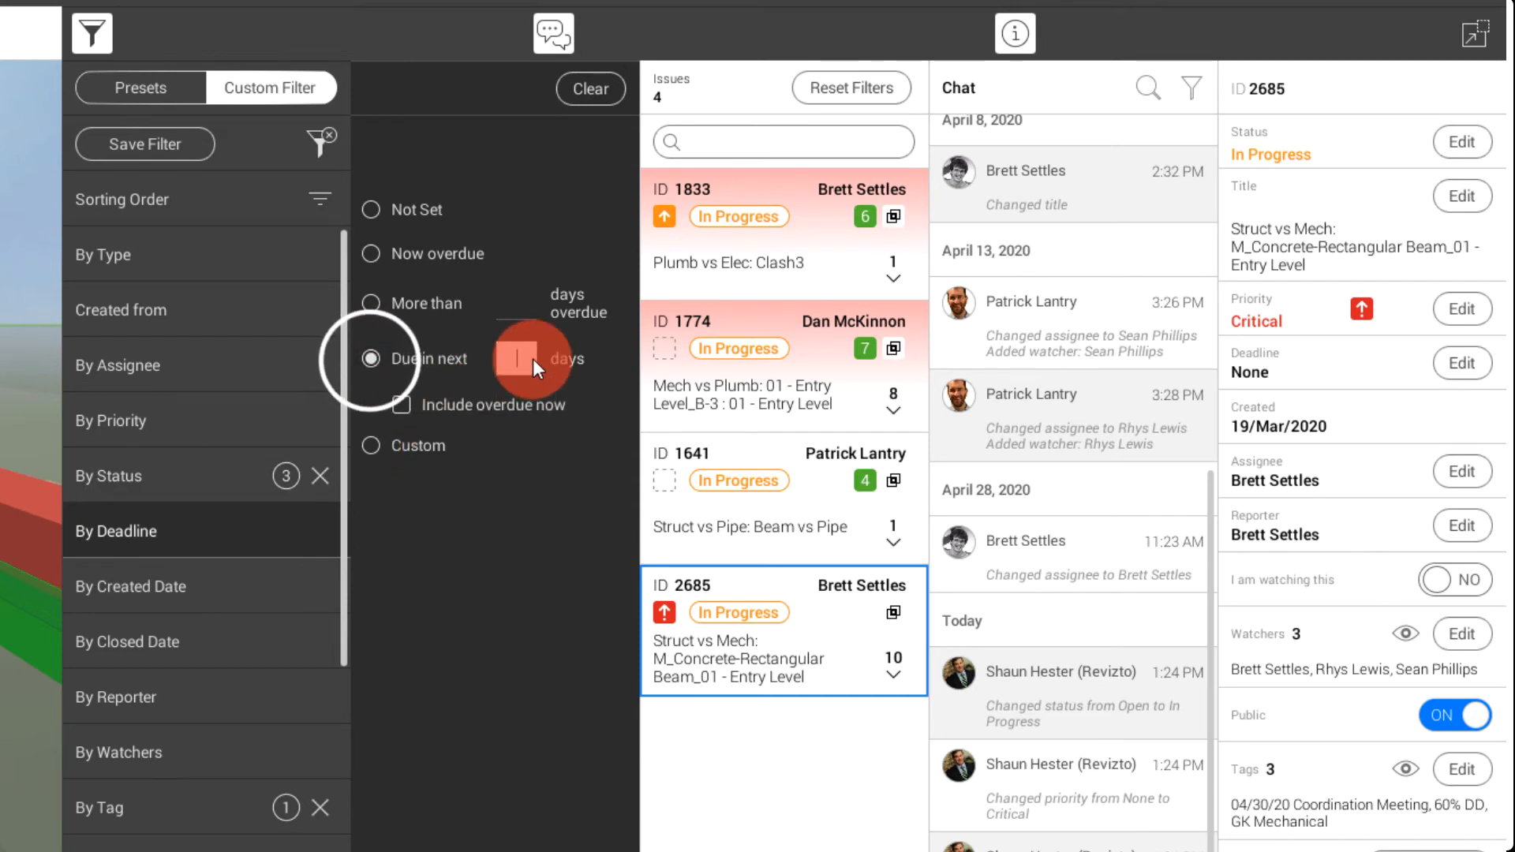
pyautogui.write('7')
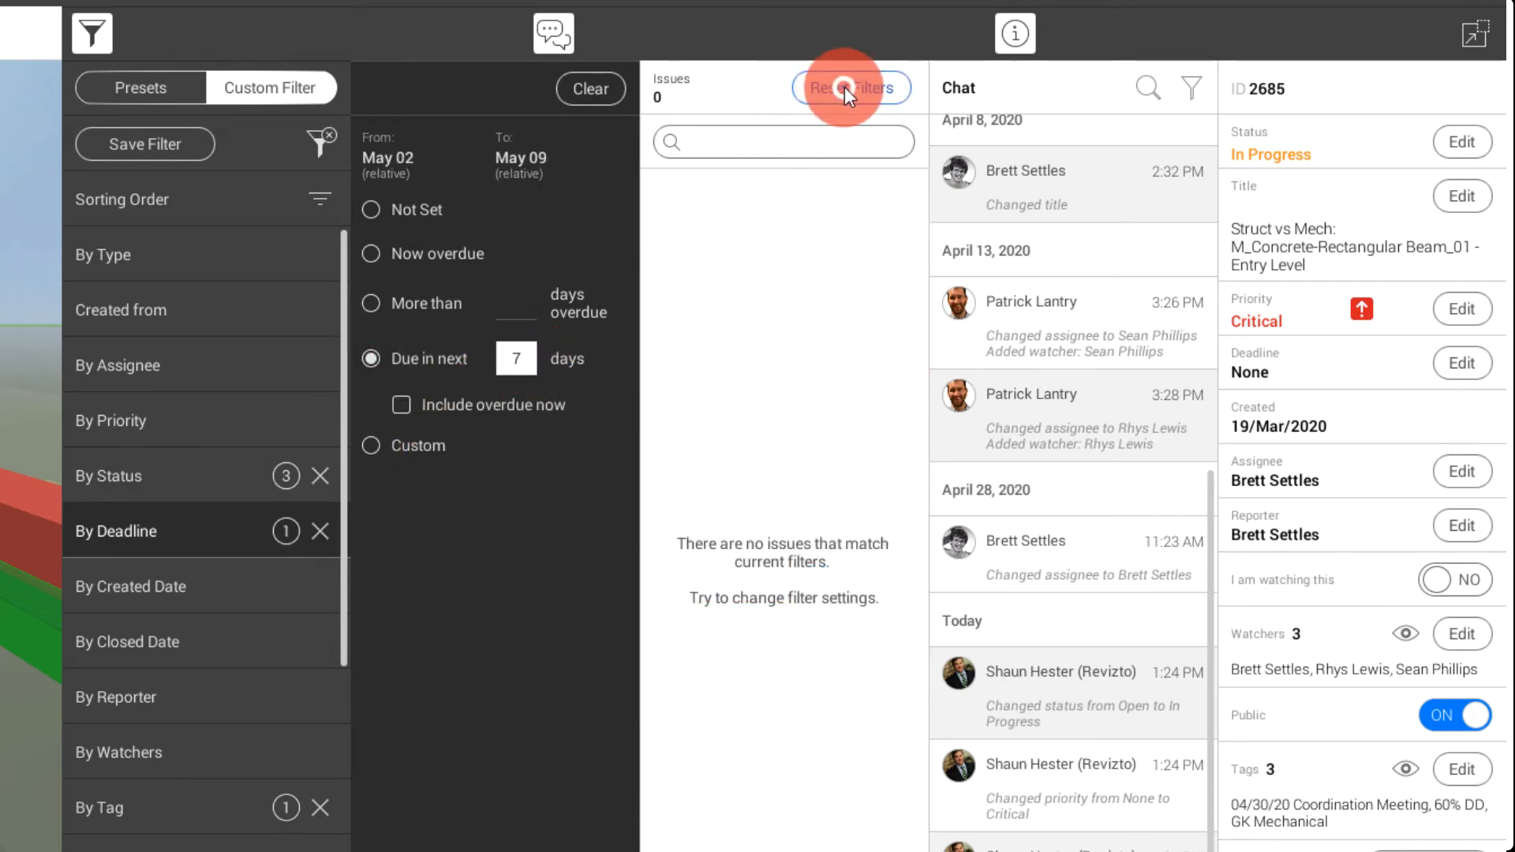
# Reset the filters, filter only by deadline due in the next 7 days, and open issue 3026
pyautogui.click(845, 87)
pyautogui.click(367, 358)
pyautogui.click(506, 368)
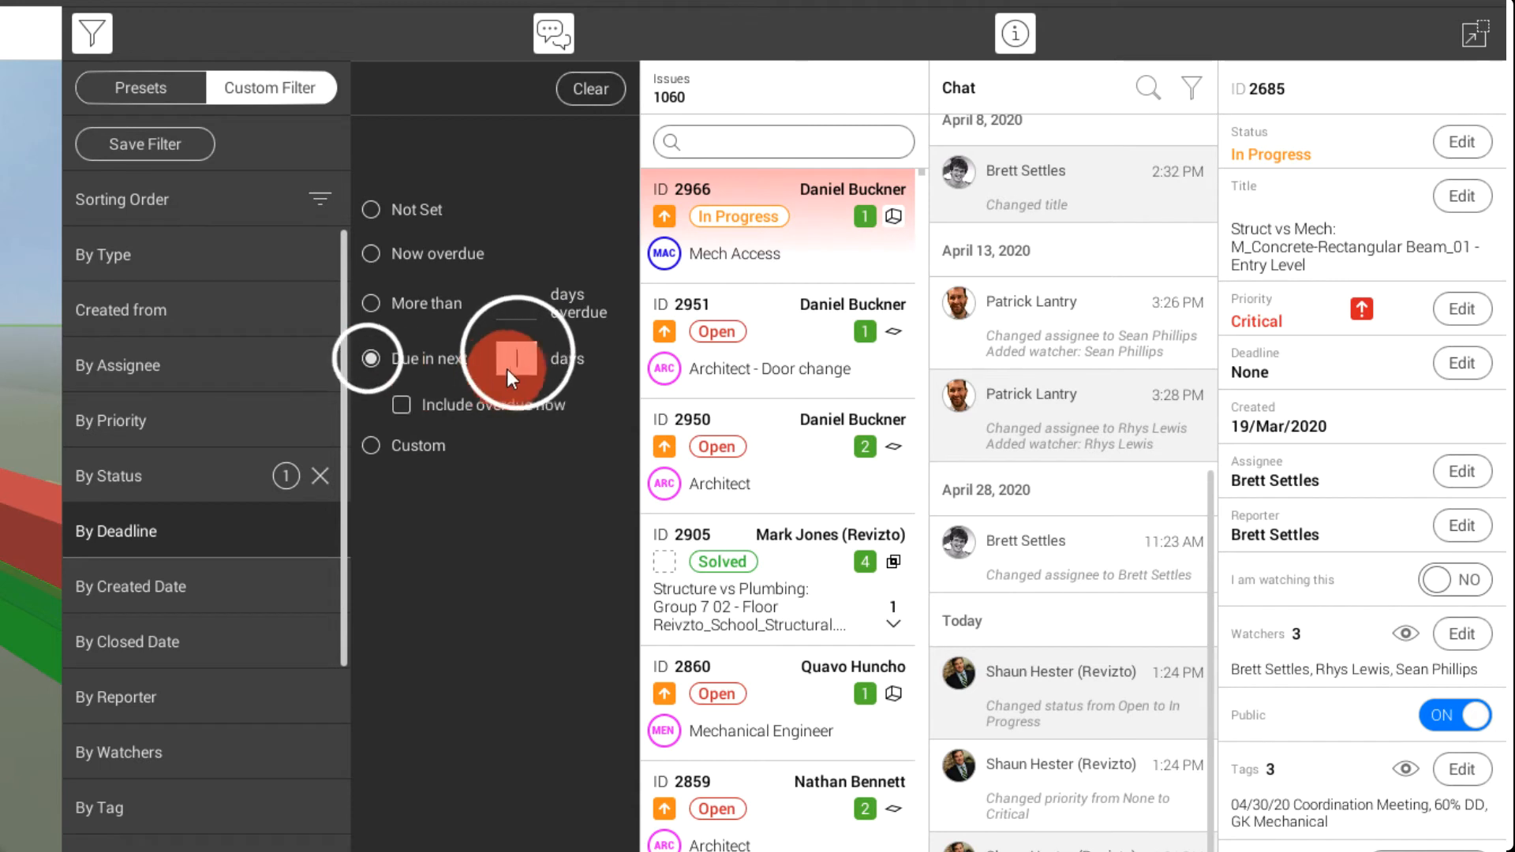
pyautogui.write('7')
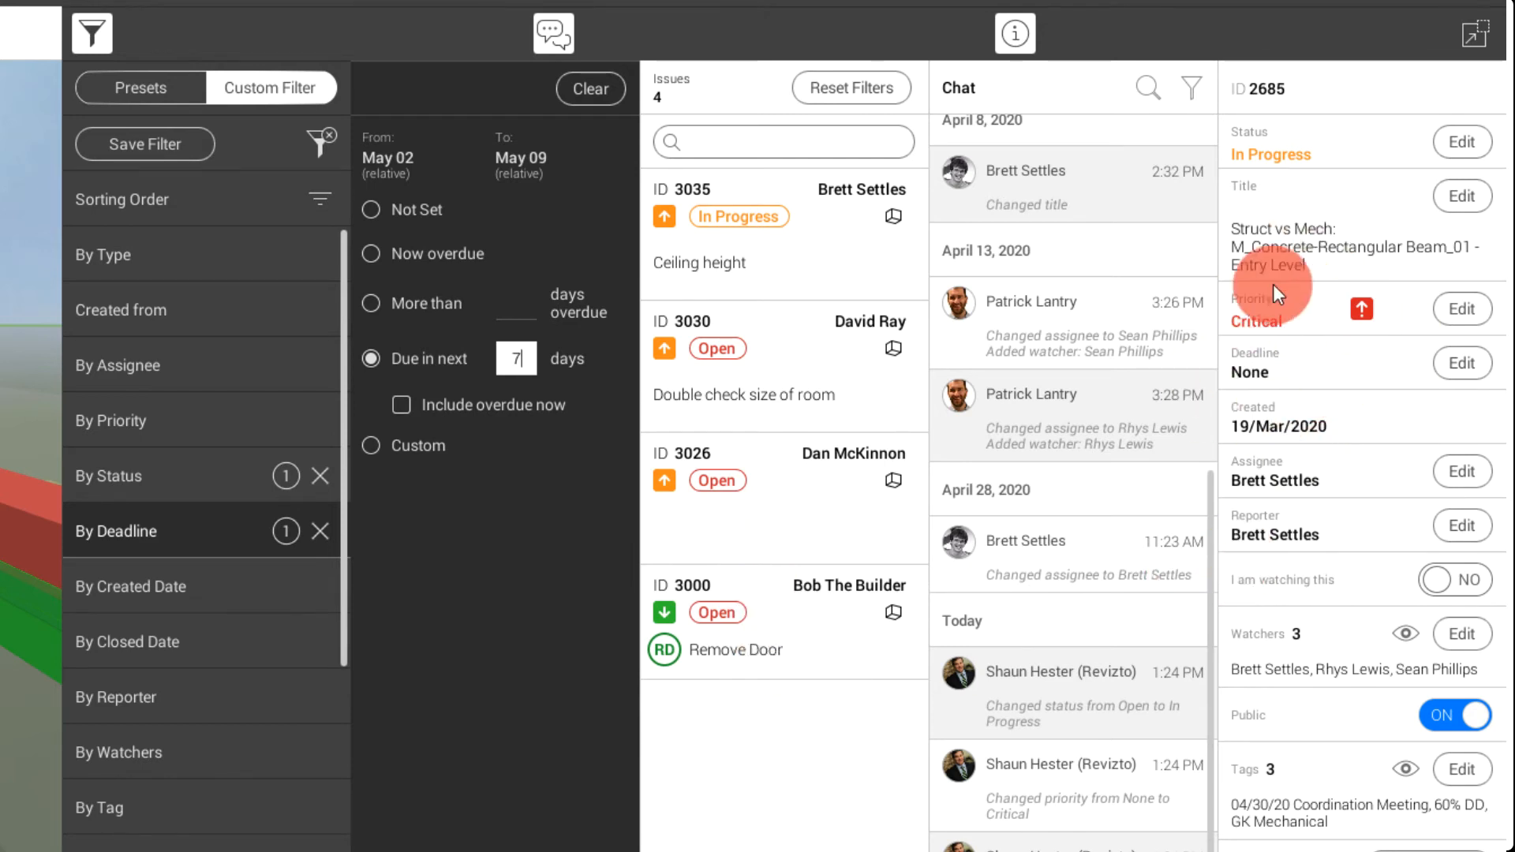
pyautogui.click(775, 513)
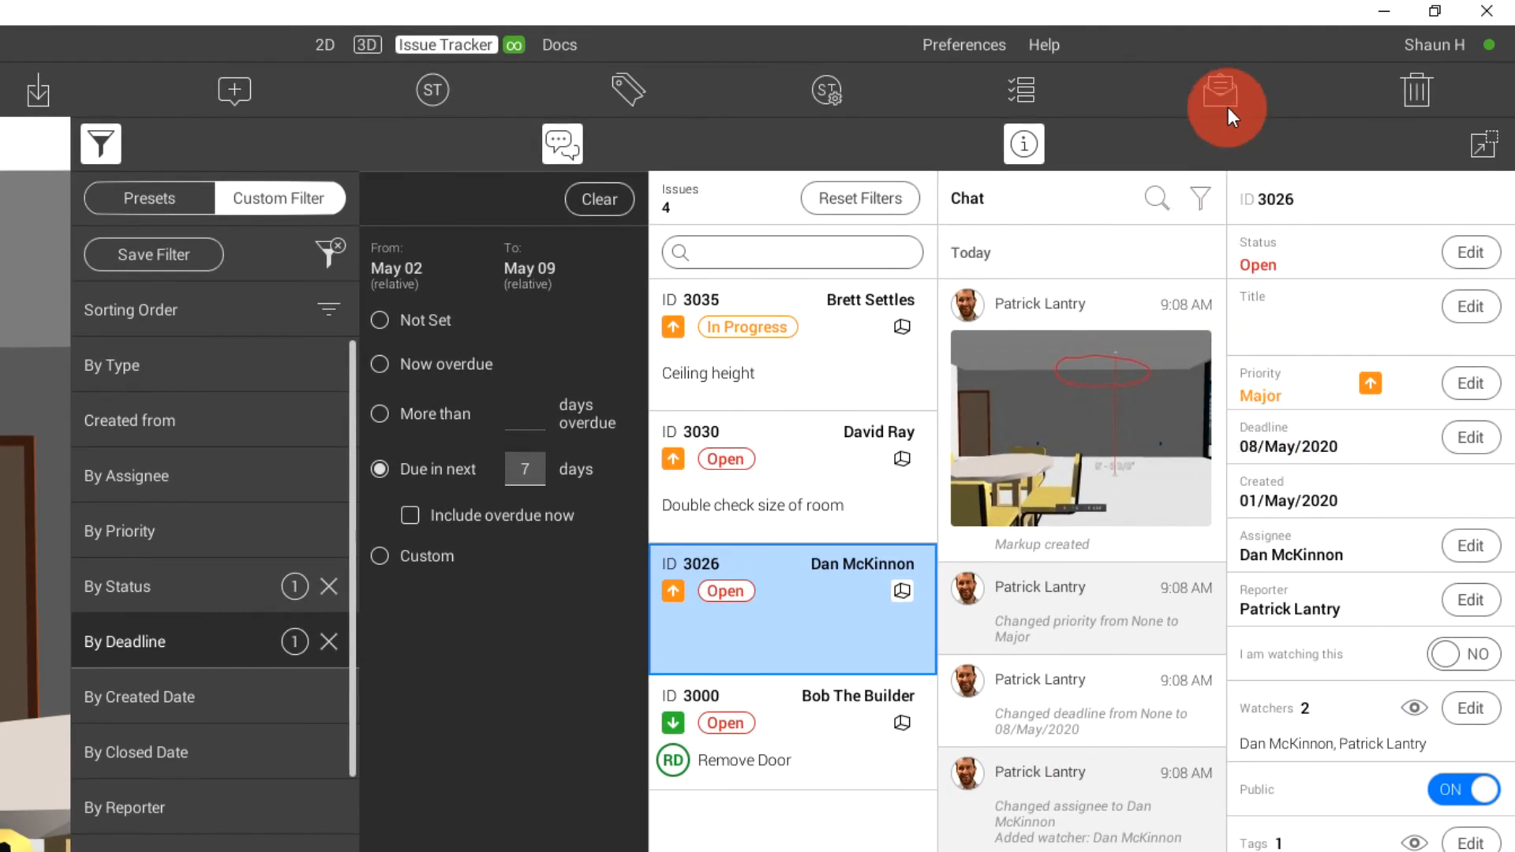
# Switch to the Revizto Workspace in the browser and start a new chart on the project's Coordination dashboard
pyautogui.click(1224, 88)
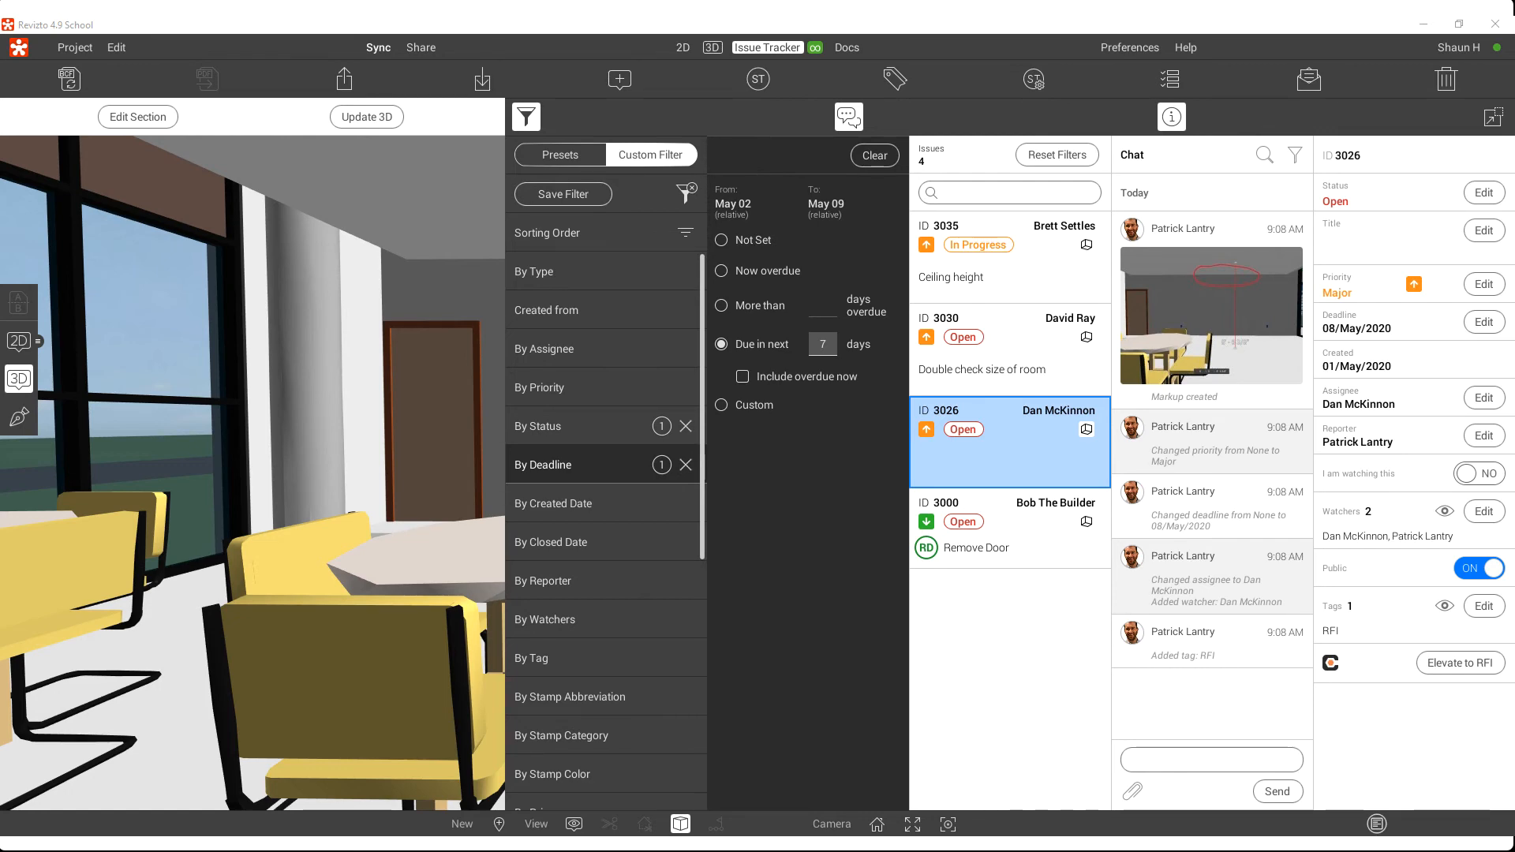
pyautogui.moveTo(1141, 93); pyautogui.dragTo(846, 130)
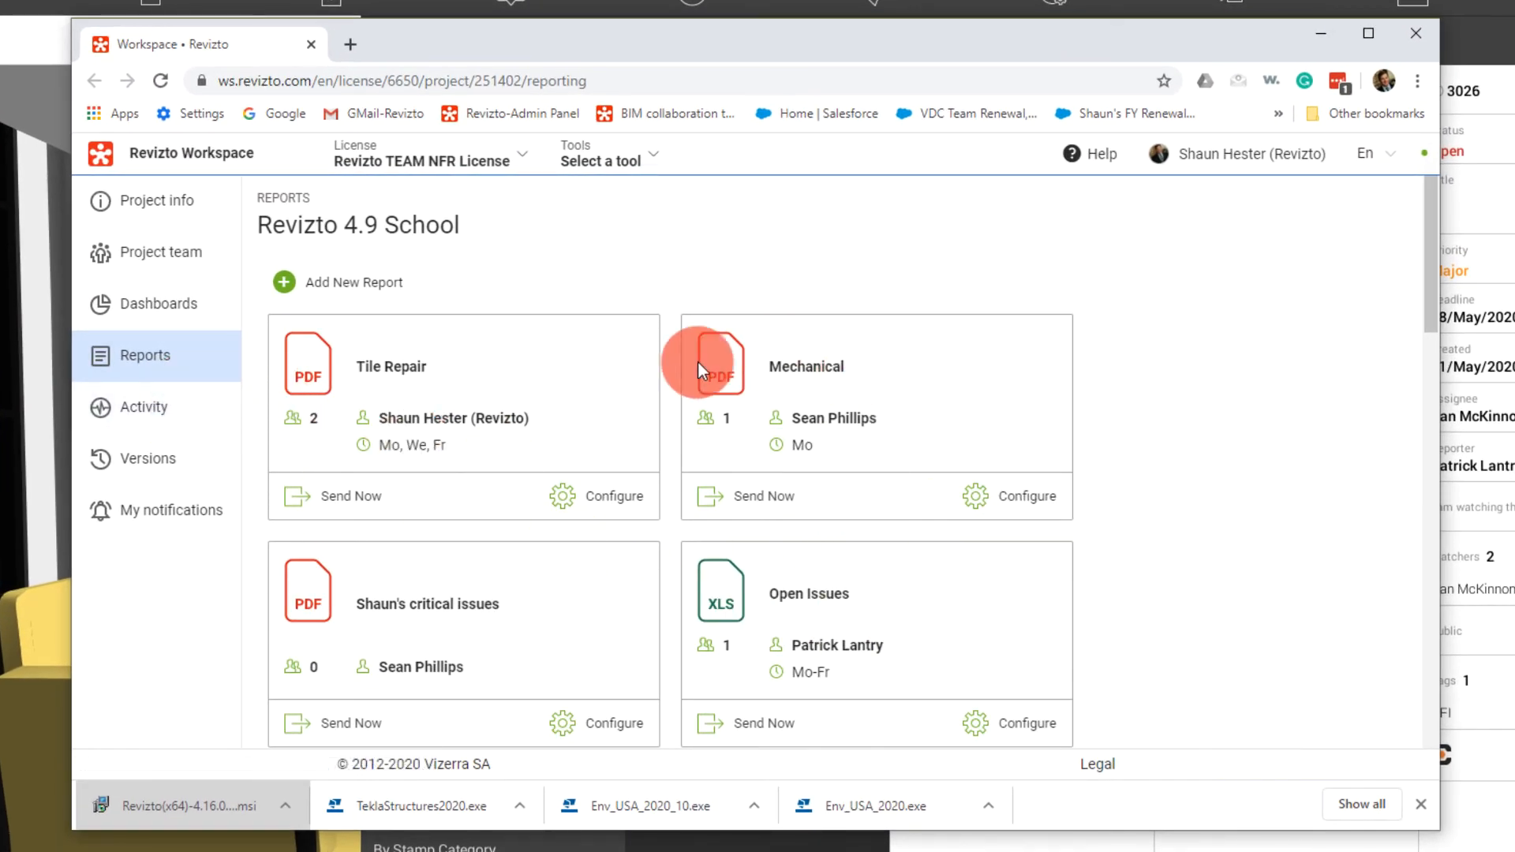
pyautogui.click(166, 308)
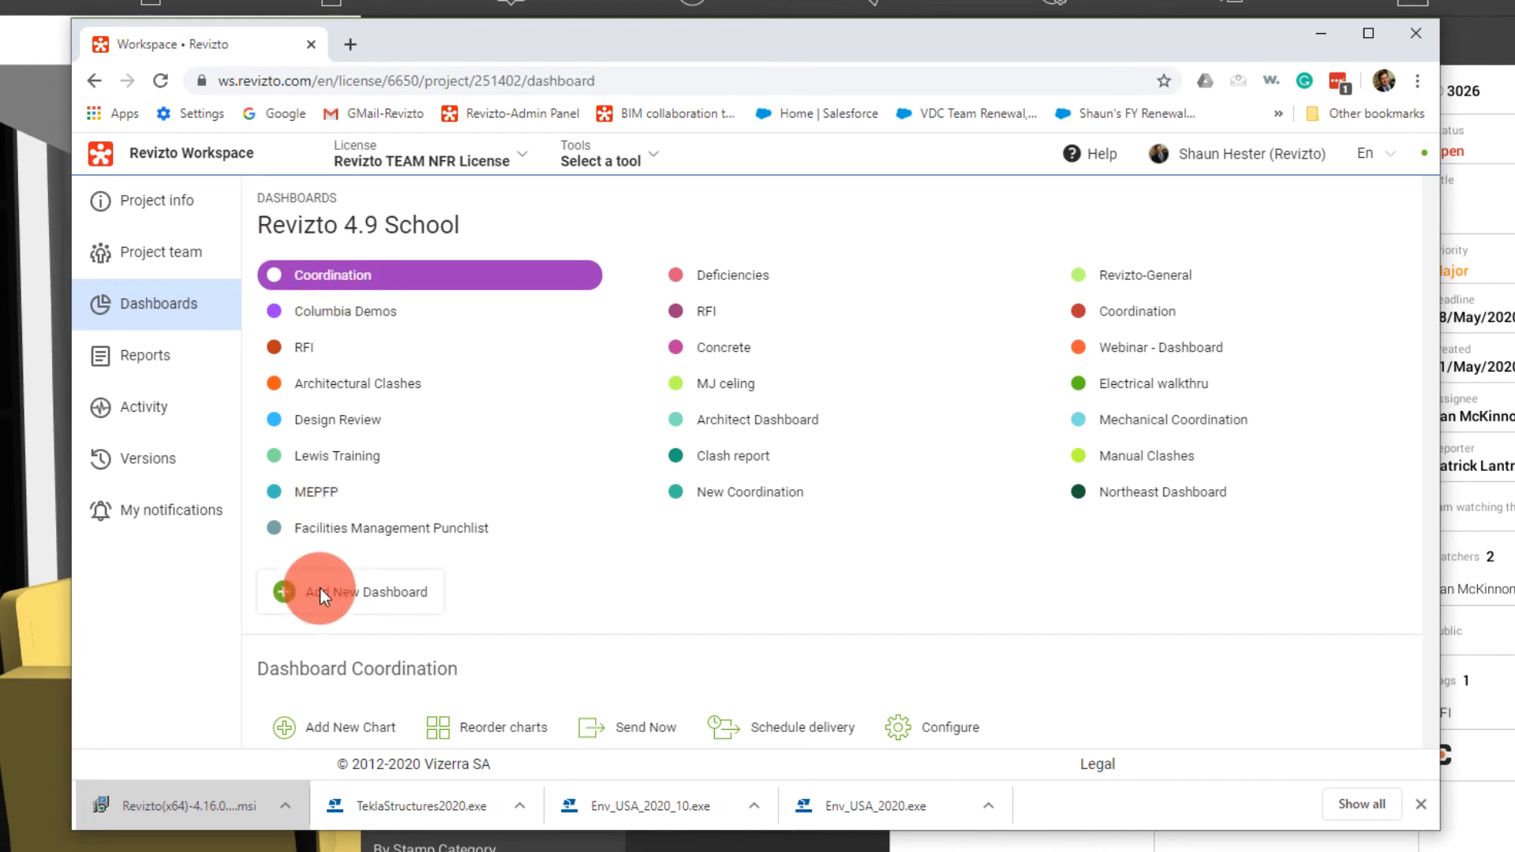
pyautogui.scroll(-3, 352, 520)
pyautogui.click(352, 521)
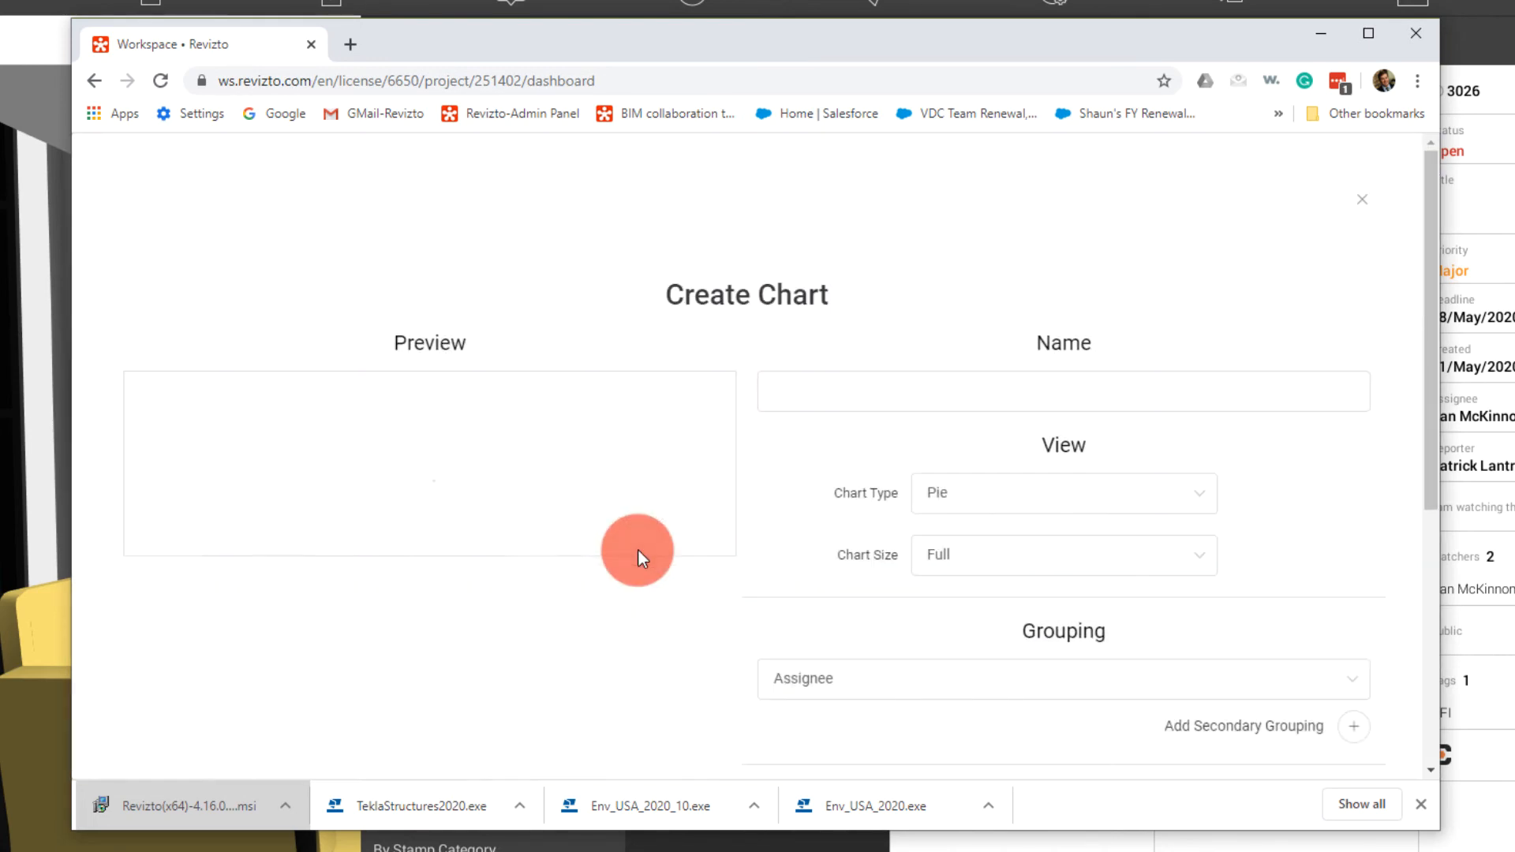
# Add an issue filter condition based on Tags to the conditions that must all be met
pyautogui.scroll(-2, 697, 565)
pyautogui.scroll(-4, 698, 565)
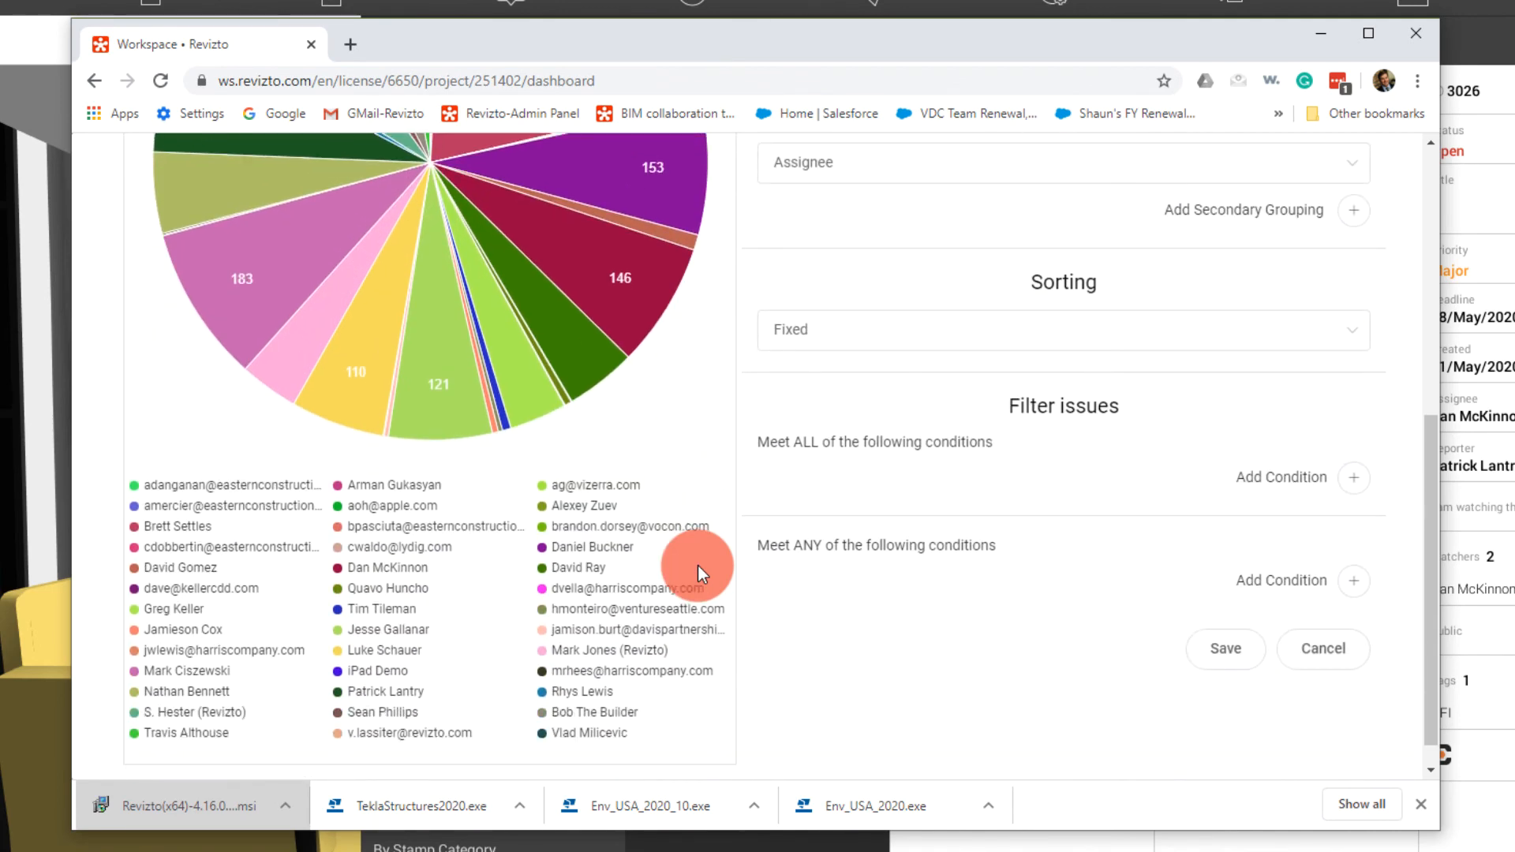
pyautogui.click(1353, 477)
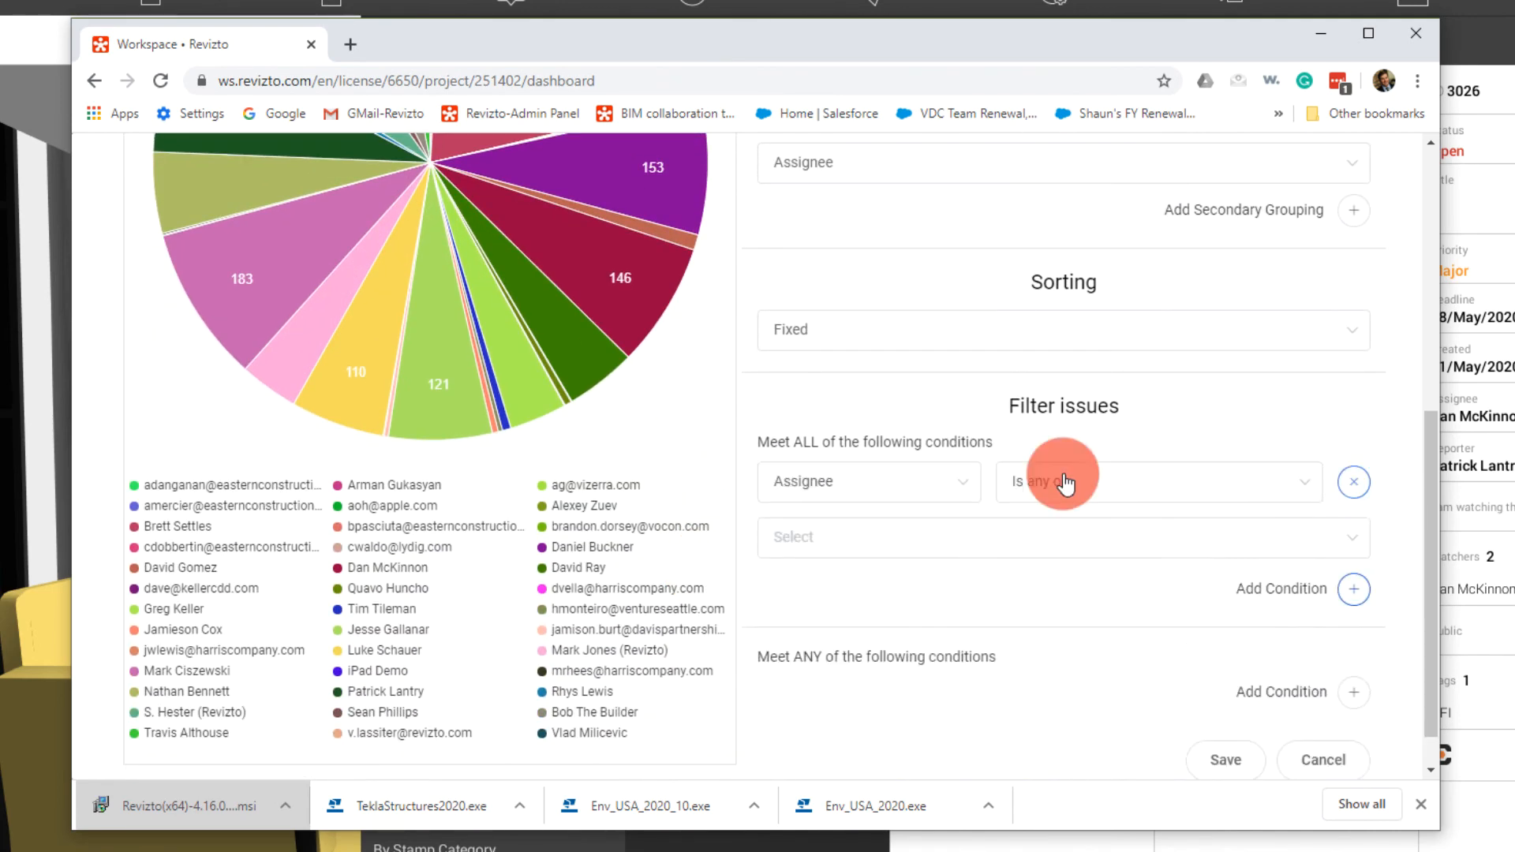
pyautogui.click(902, 481)
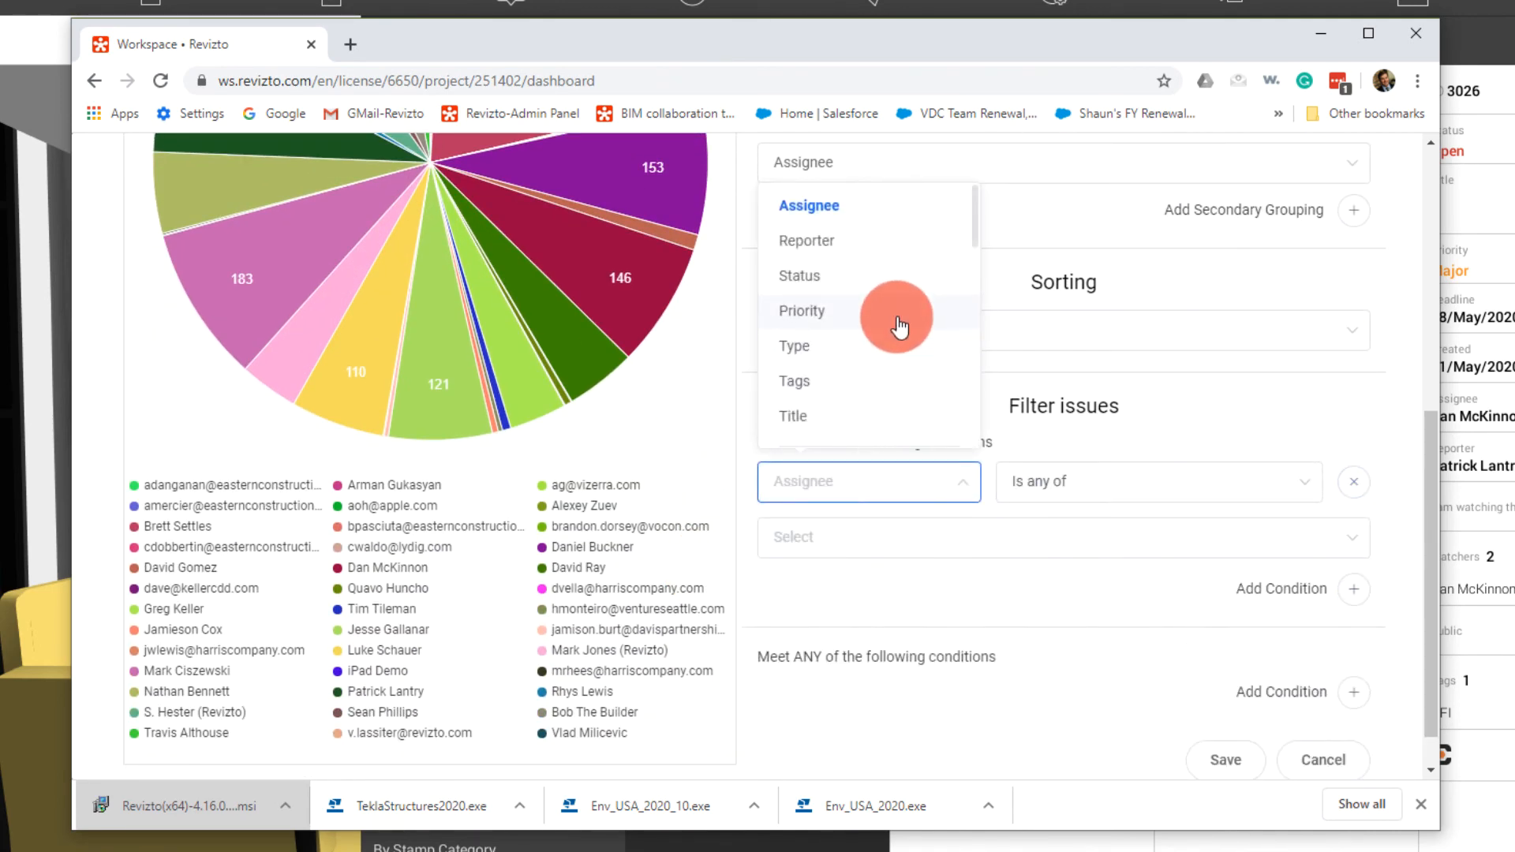
pyautogui.scroll(-2, 897, 324)
pyautogui.scroll(2, 898, 324)
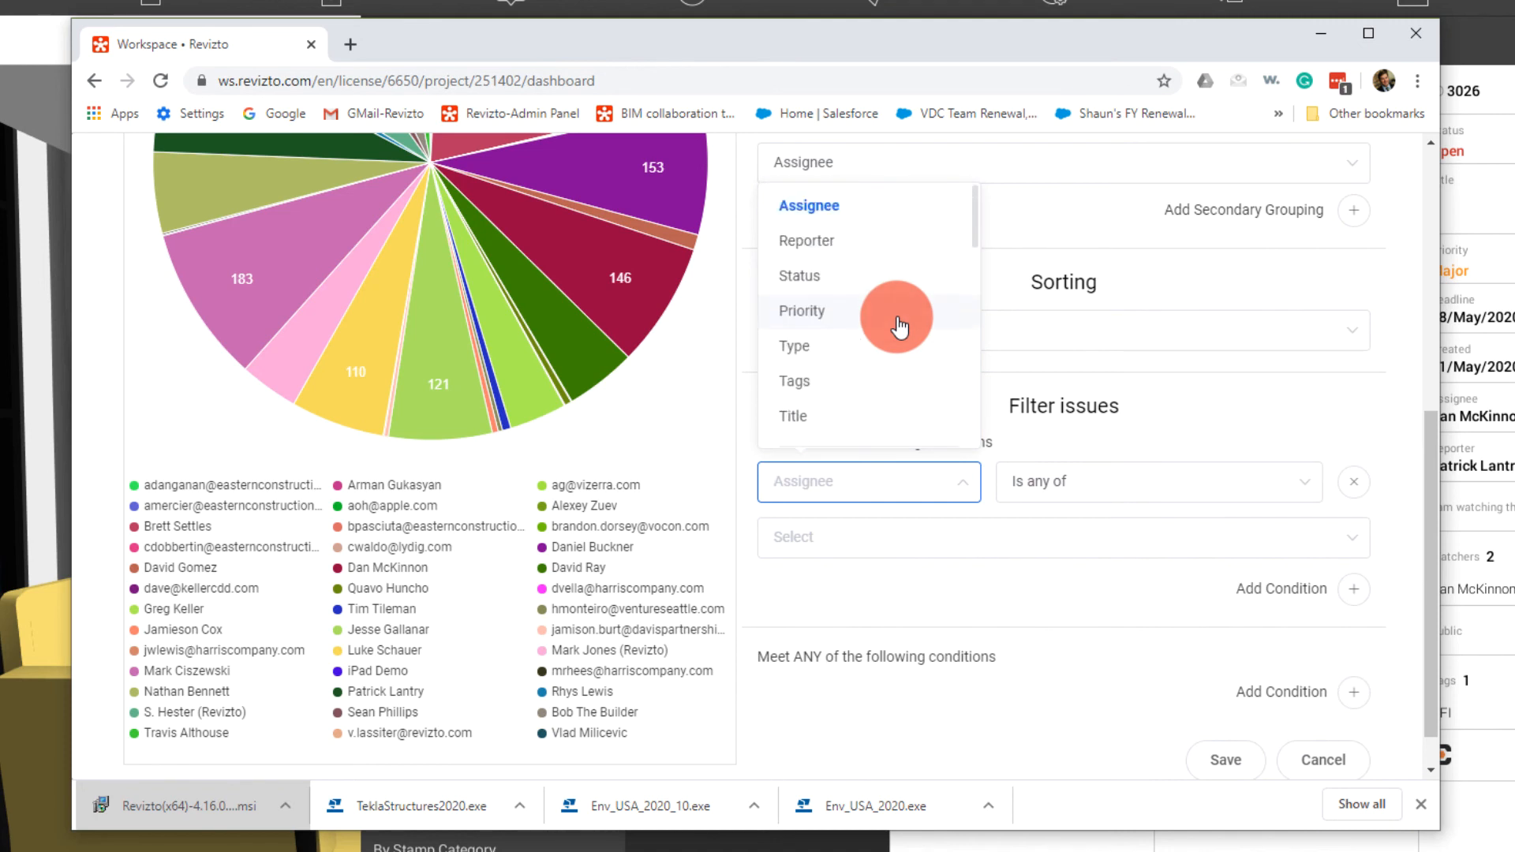
pyautogui.click(815, 383)
# Set the Tags condition to include 04/30/20 Coordination Meeting
pyautogui.click(832, 537)
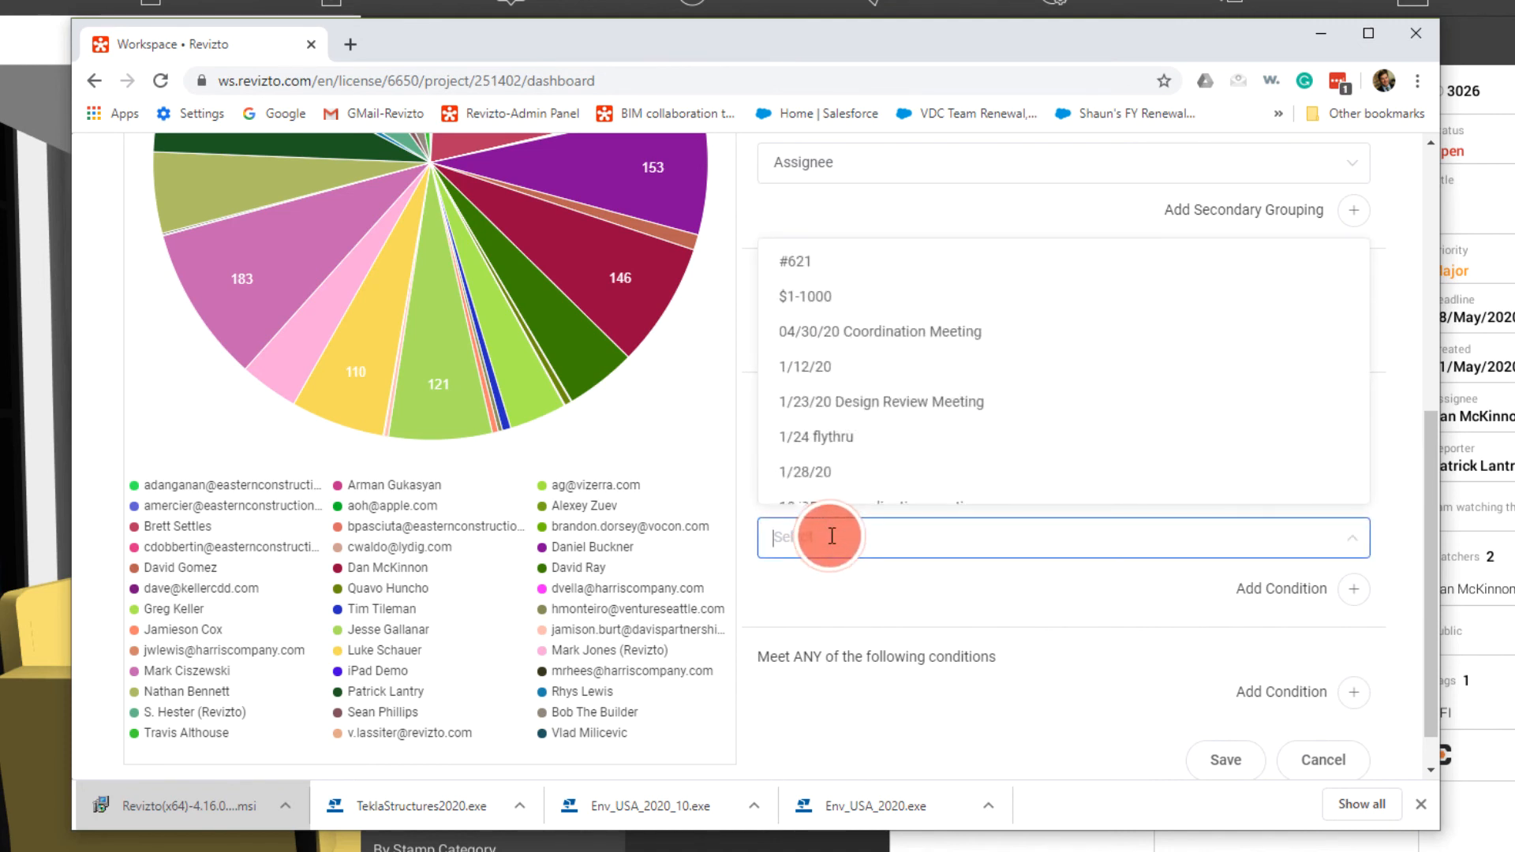
pyautogui.write('4')
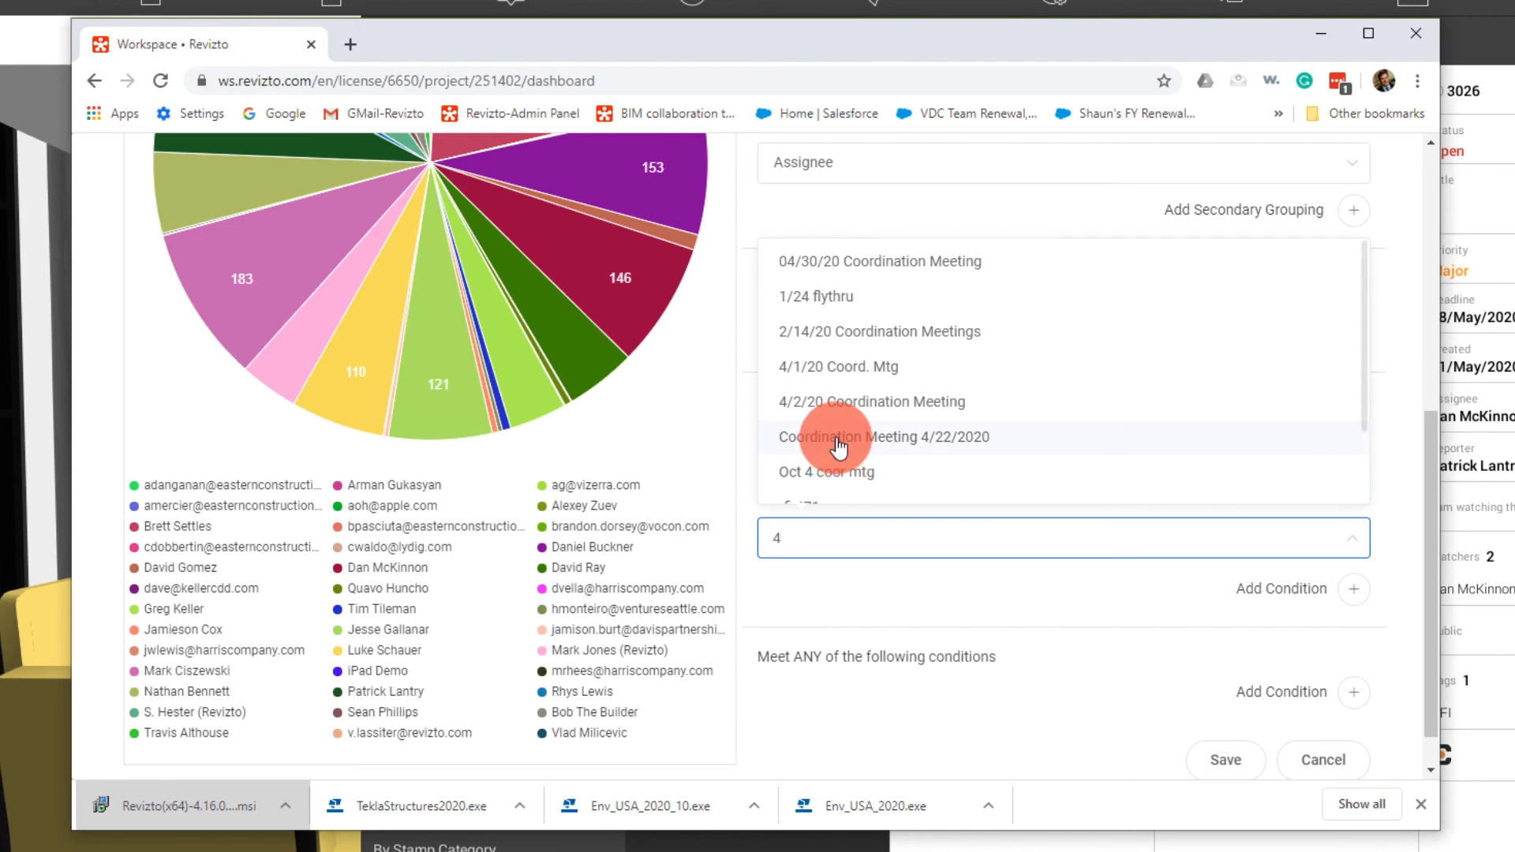
pyautogui.click(882, 261)
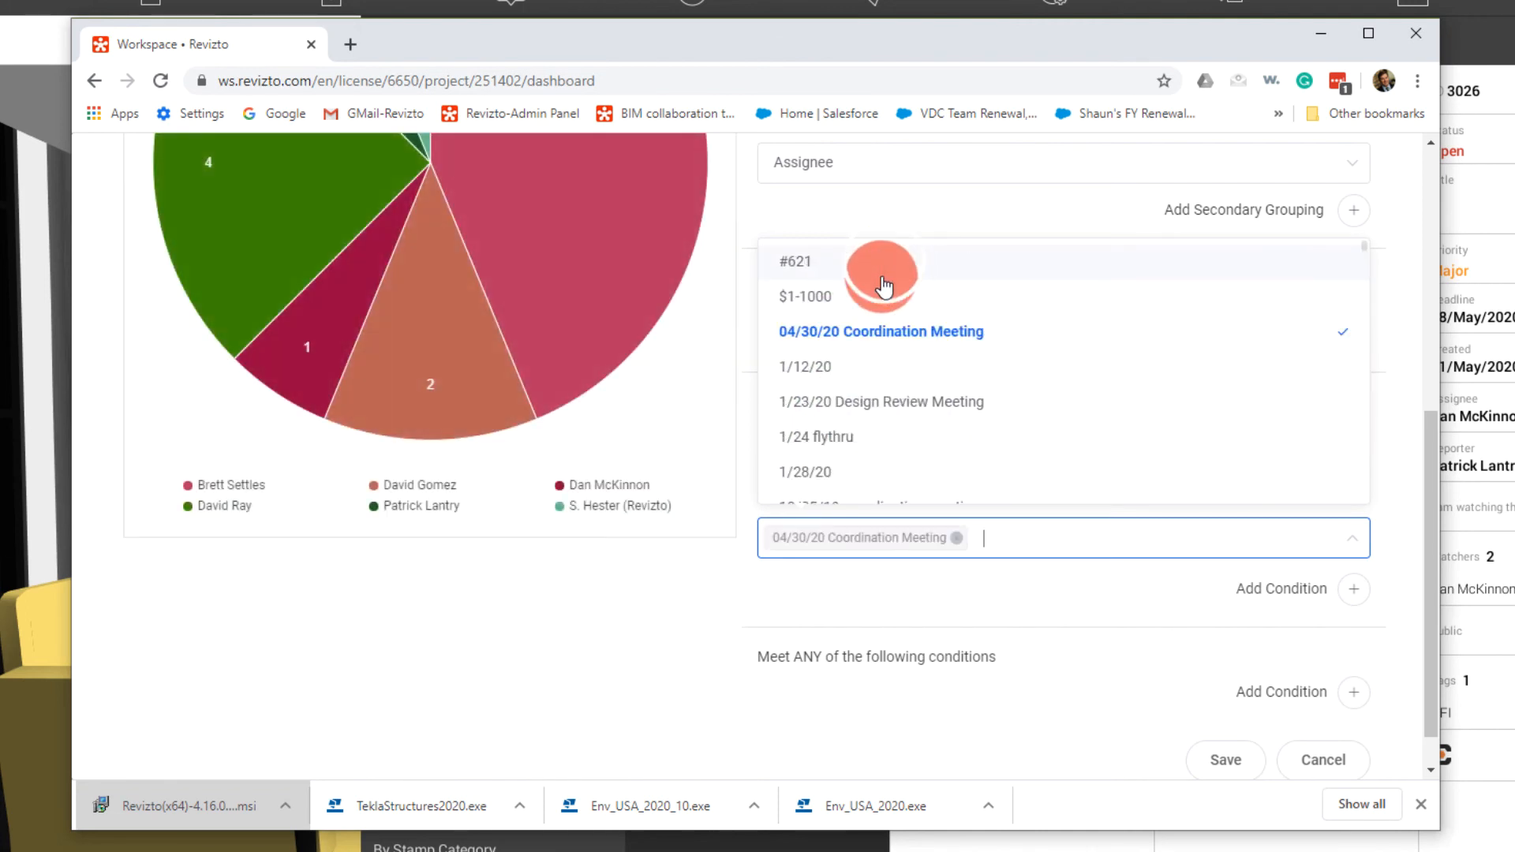
pyautogui.scroll(1, 853, 580)
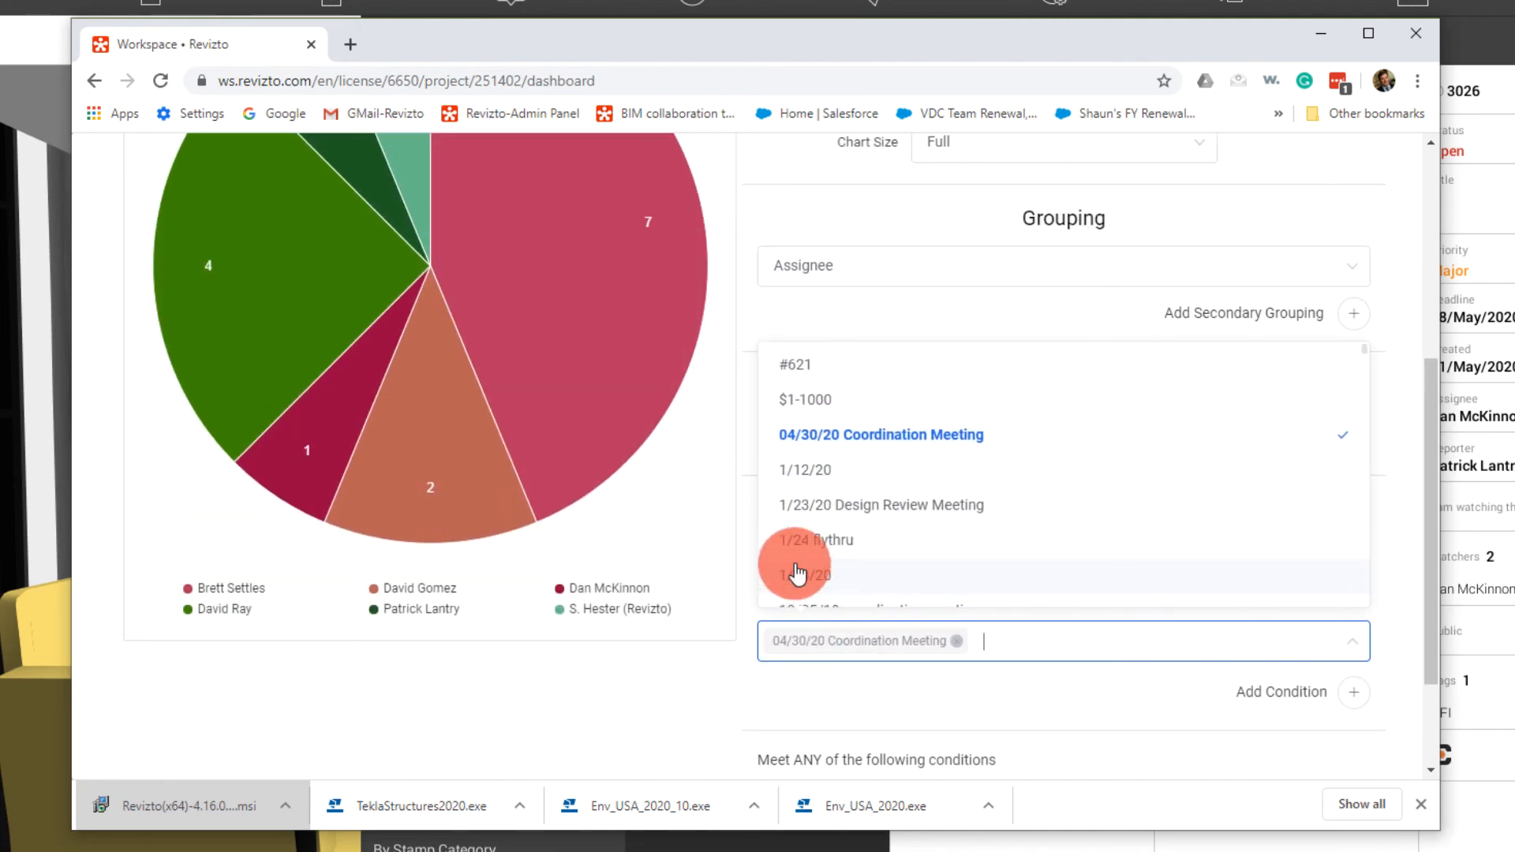
pyautogui.click(816, 690)
# Group the pie chart by Status instead of Assignee and close the browser's downloads bar
pyautogui.scroll(2, 878, 670)
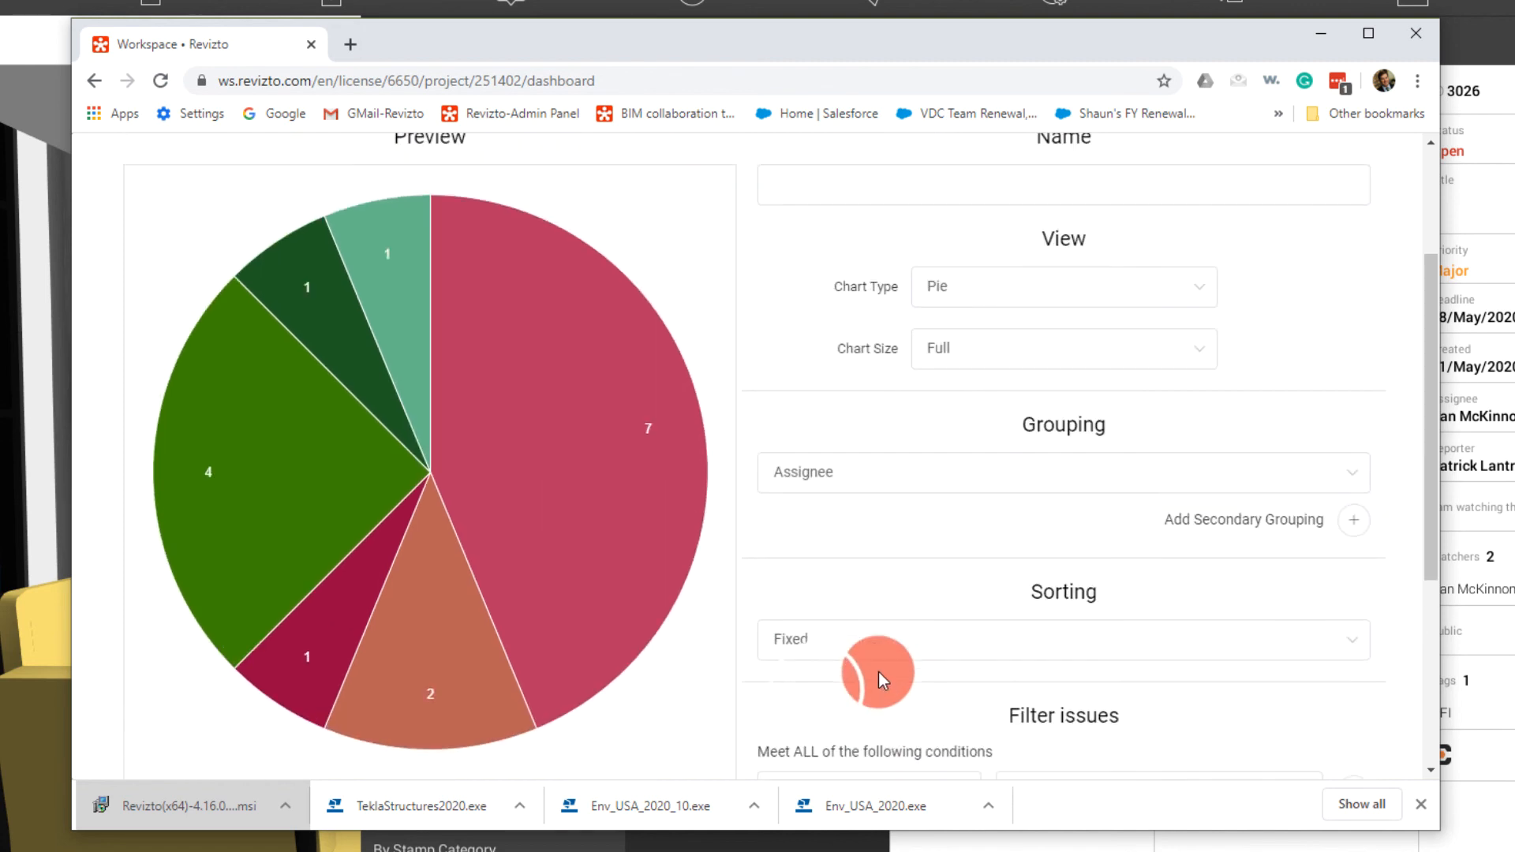
pyautogui.click(1007, 475)
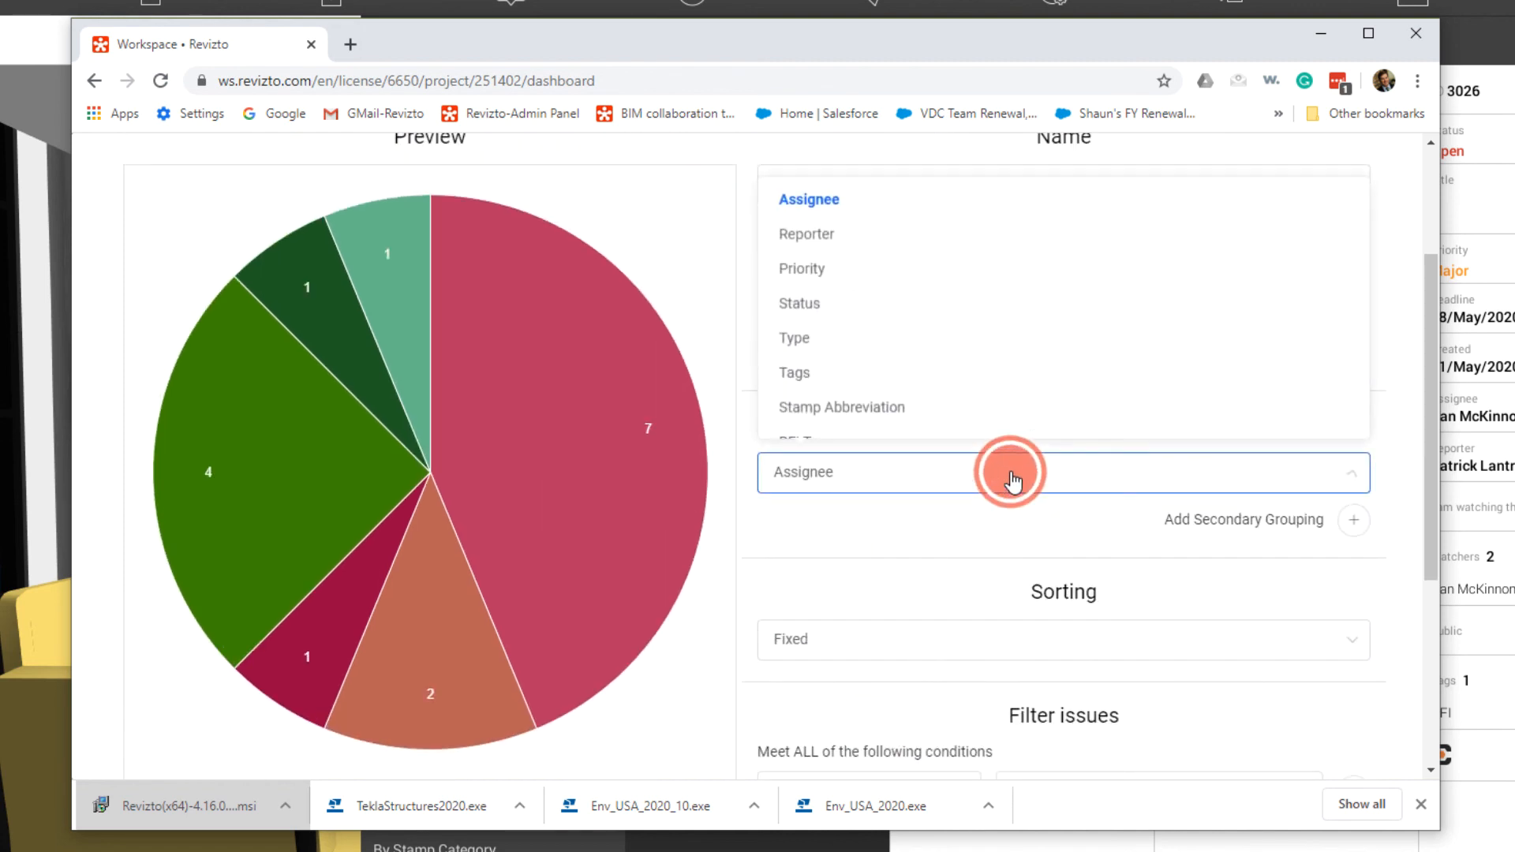
pyautogui.click(815, 314)
pyautogui.moveTo(693, 618)
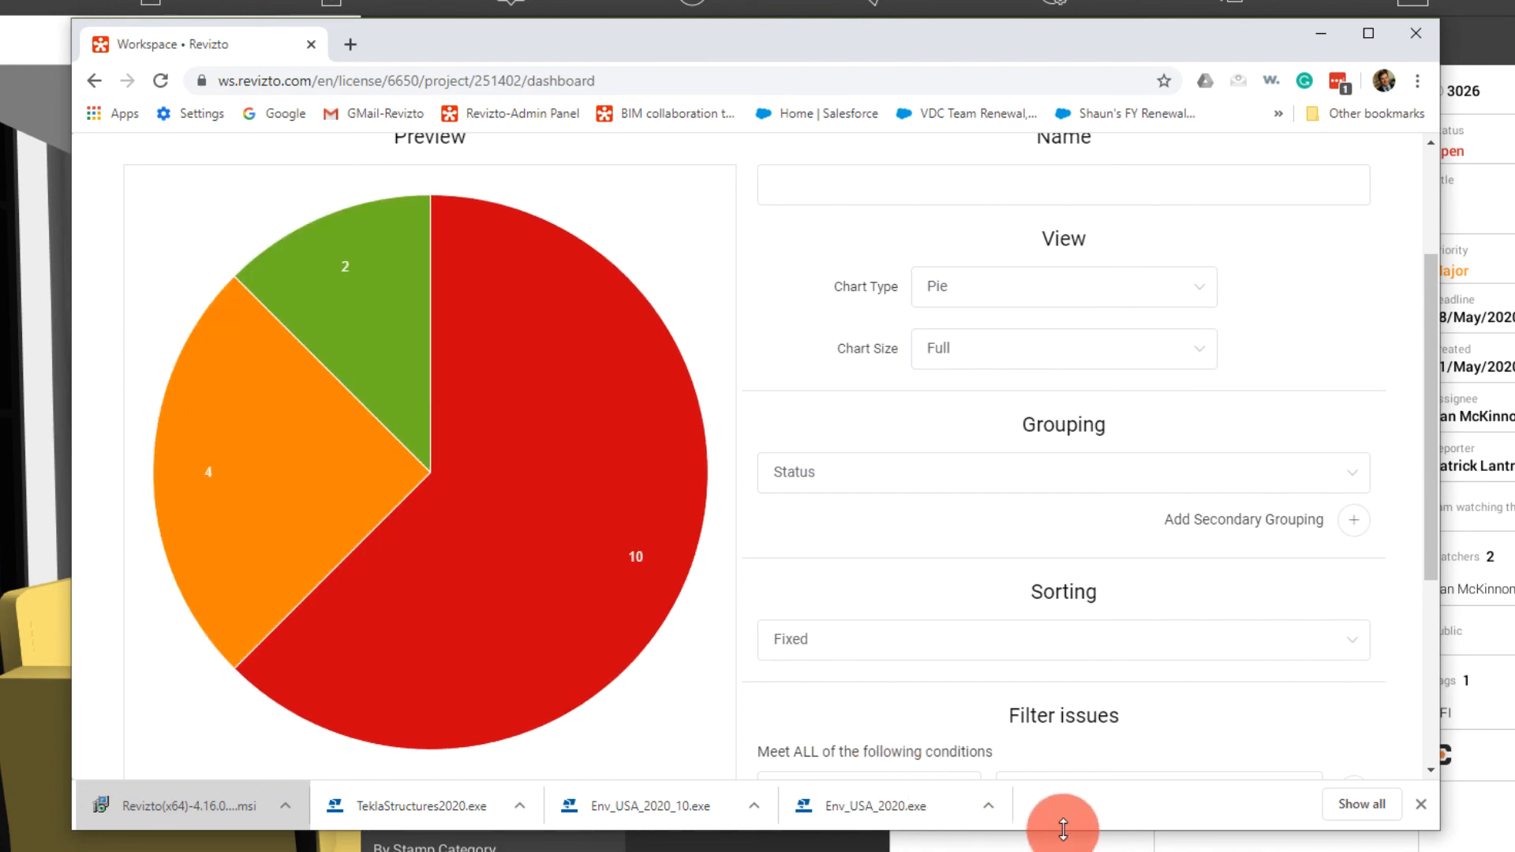
pyautogui.click(1421, 804)
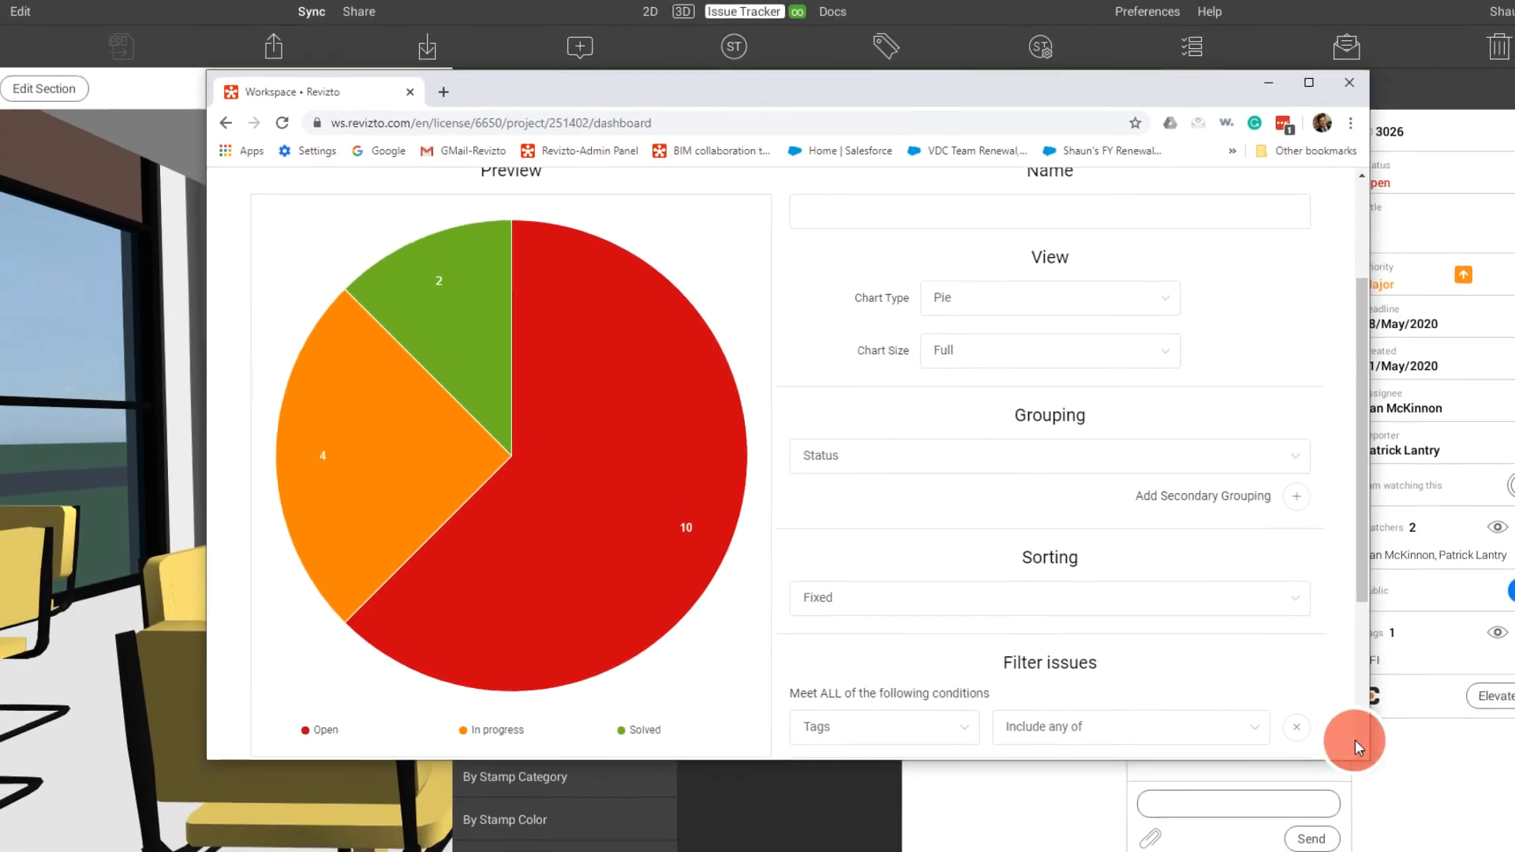
pyautogui.moveTo(552, 632)
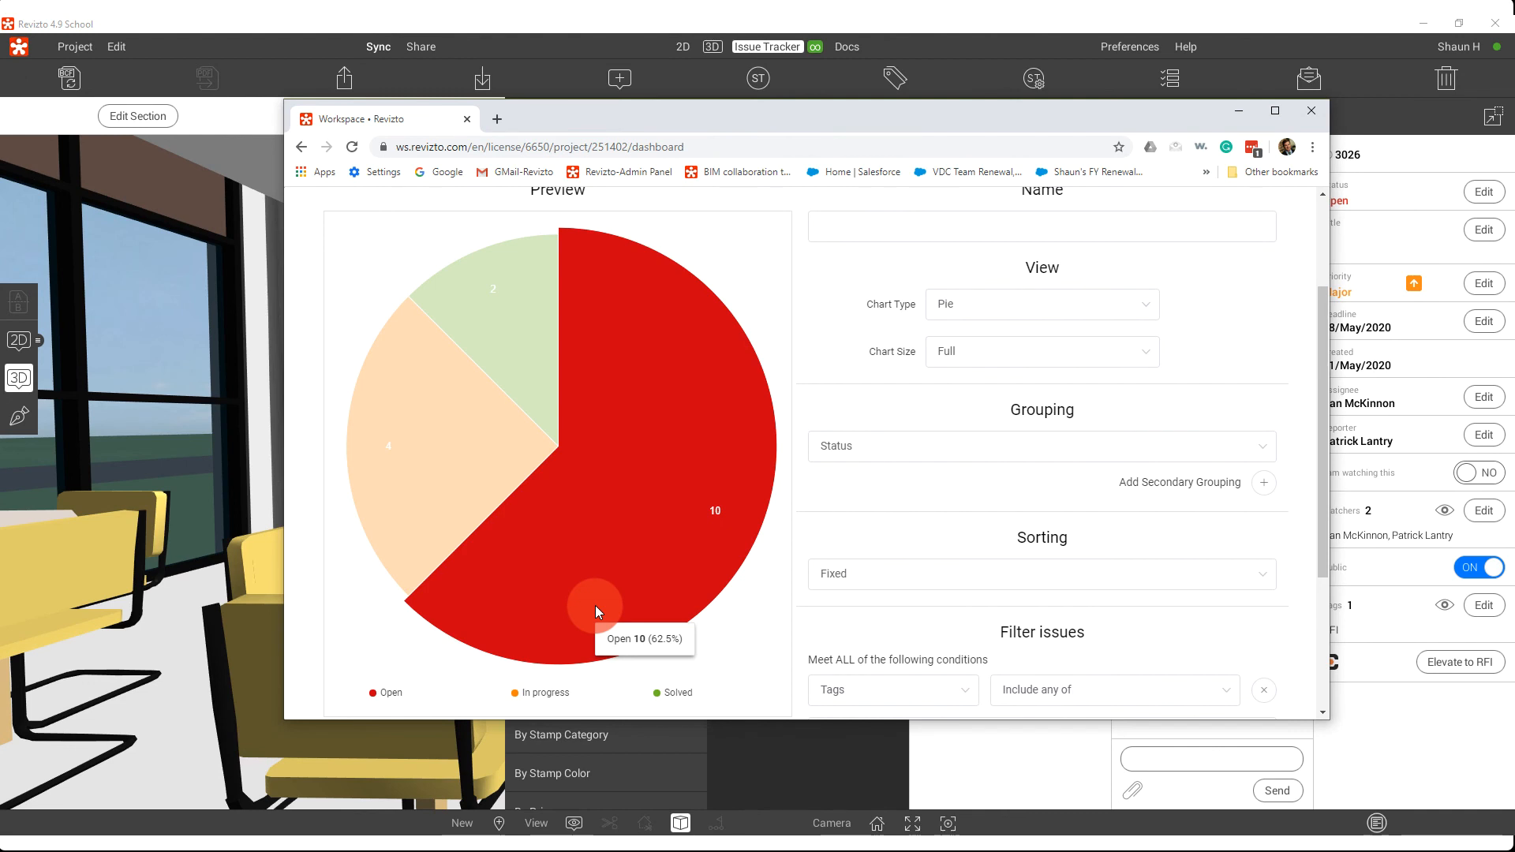